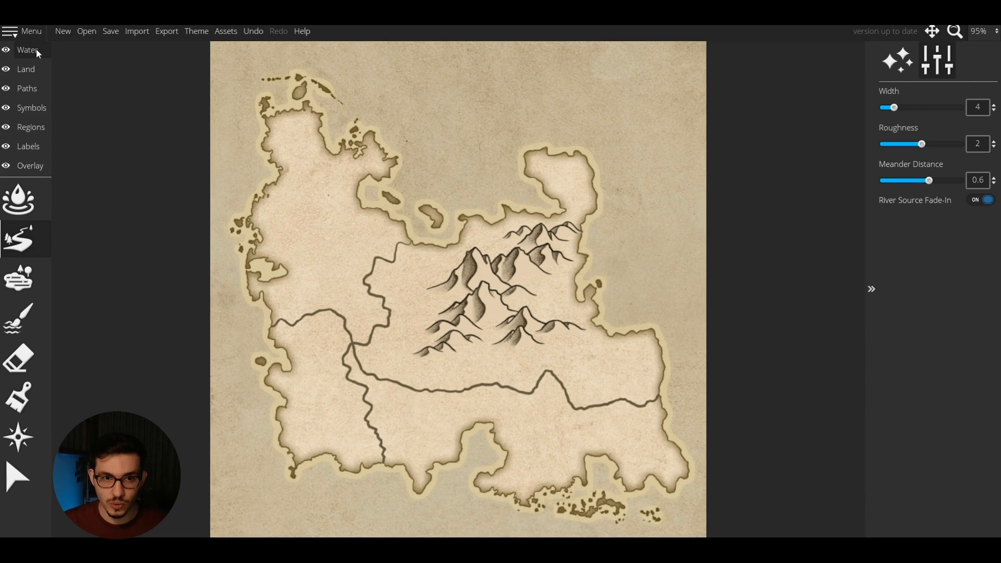
Try carving a narrow winding river inland from the east coast with the land eraser at size 4.
{"action": "left_click", "coordinate": [26, 68]}
{"action": "scroll", "coordinate": [393, 286], "scroll_direction": "up", "scroll_amount": 5}
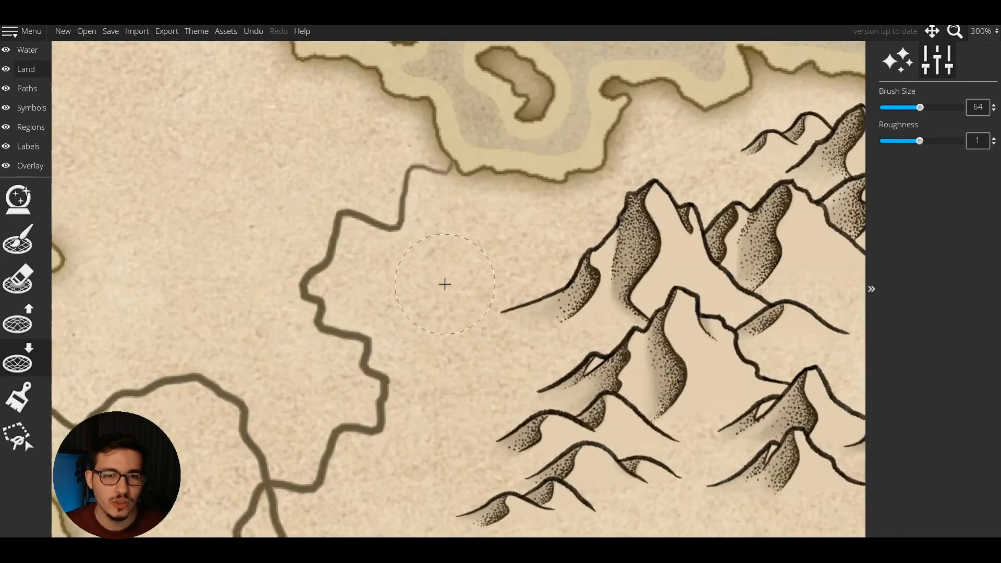
{"action": "key", "text": "bracketleft"}
{"action": "key", "text": "bracketleft"}
{"action": "scroll", "coordinate": [445, 280], "scroll_direction": "down", "scroll_amount": 3}
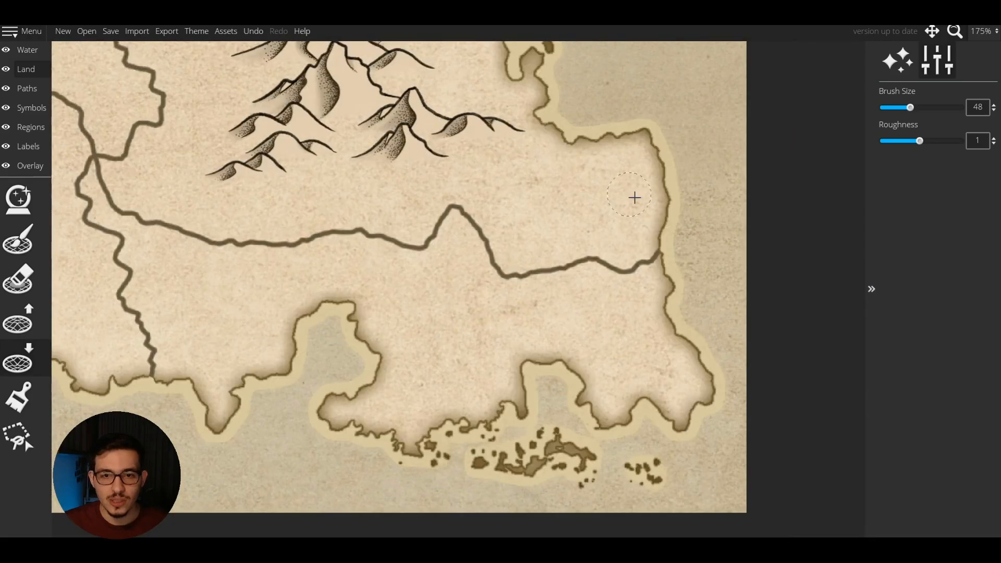
{"action": "scroll", "coordinate": [663, 240], "scroll_direction": "up", "scroll_amount": 3}
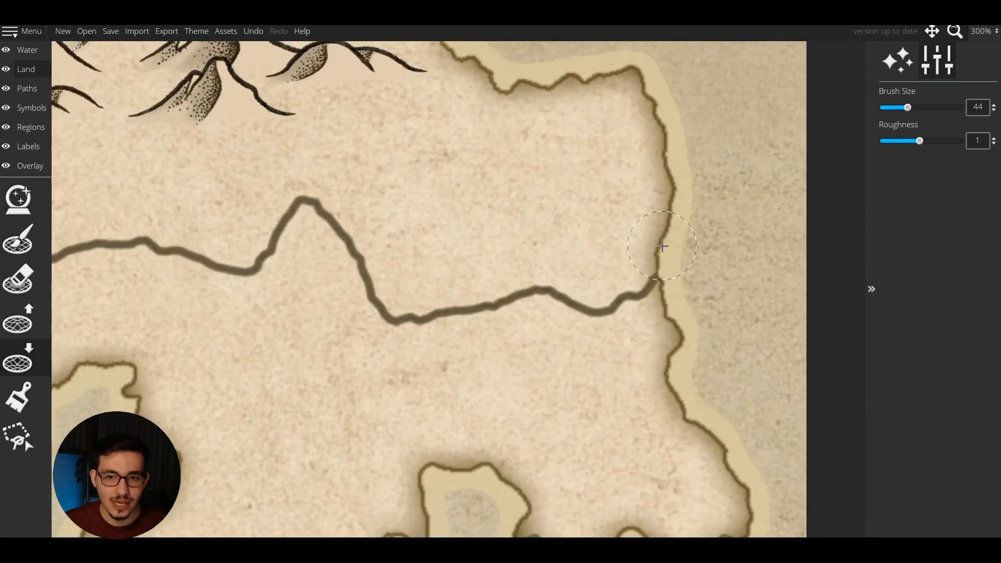
{"action": "key", "text": "bracketleft"}
{"action": "key", "text": "bracketleft"}
{"action": "key", "text": "bracketleft"}
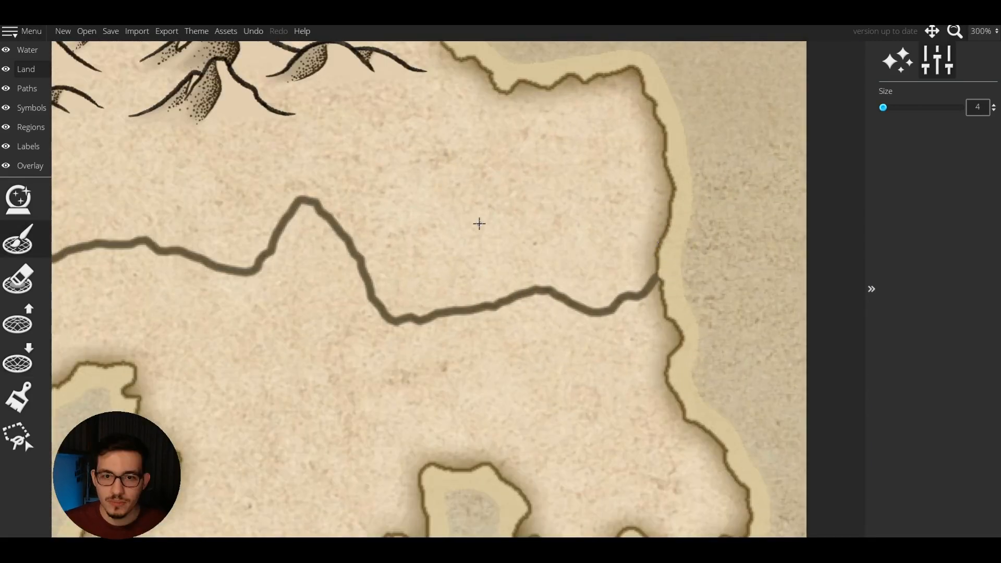
{"action": "scroll", "coordinate": [476, 223], "scroll_direction": "up", "scroll_amount": 3}
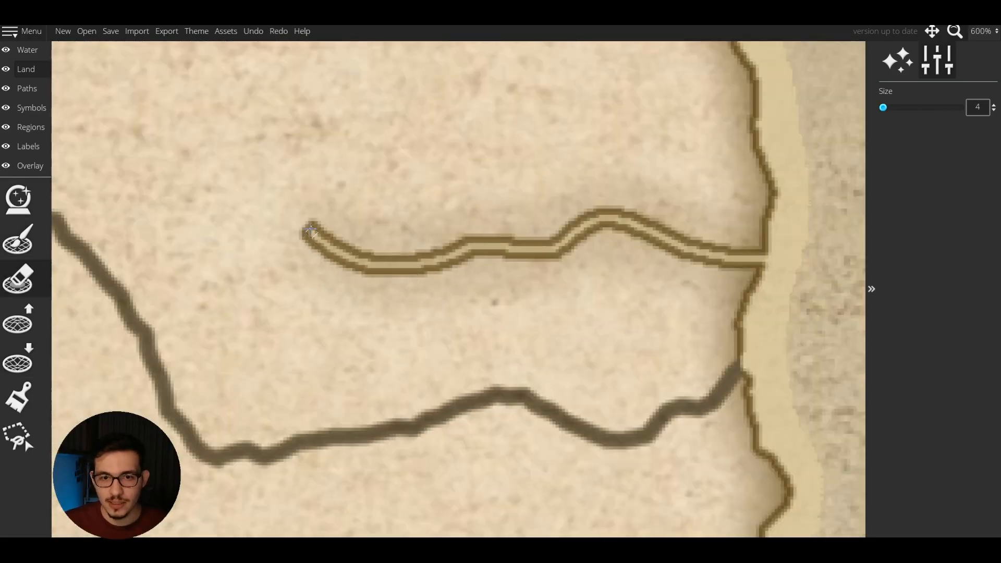
{"action": "mouse_move", "coordinate": [306, 223]}
{"action": "left_mouse_down"}
{"action": "mouse_move", "coordinate": [351, 120]}
{"action": "mouse_move", "coordinate": [279, 95]}
{"action": "mouse_move", "coordinate": [128, 65]}
{"action": "left_mouse_up"}
{"action": "scroll", "coordinate": [373, 161], "scroll_direction": "down", "scroll_amount": 5}
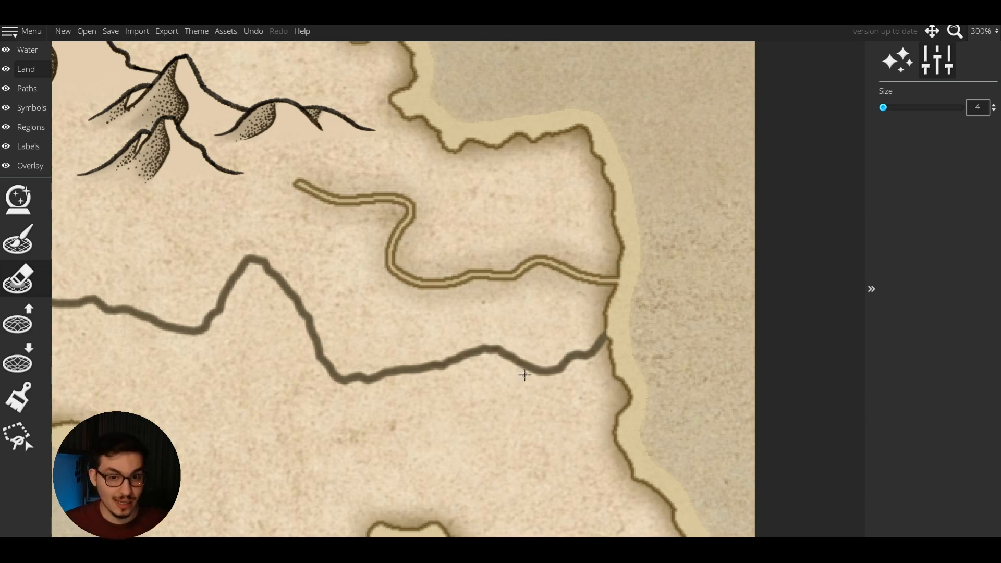
Undo the river channel carved into the land from the east coast.
{"action": "scroll", "coordinate": [525, 375], "scroll_direction": "down", "scroll_amount": 5}
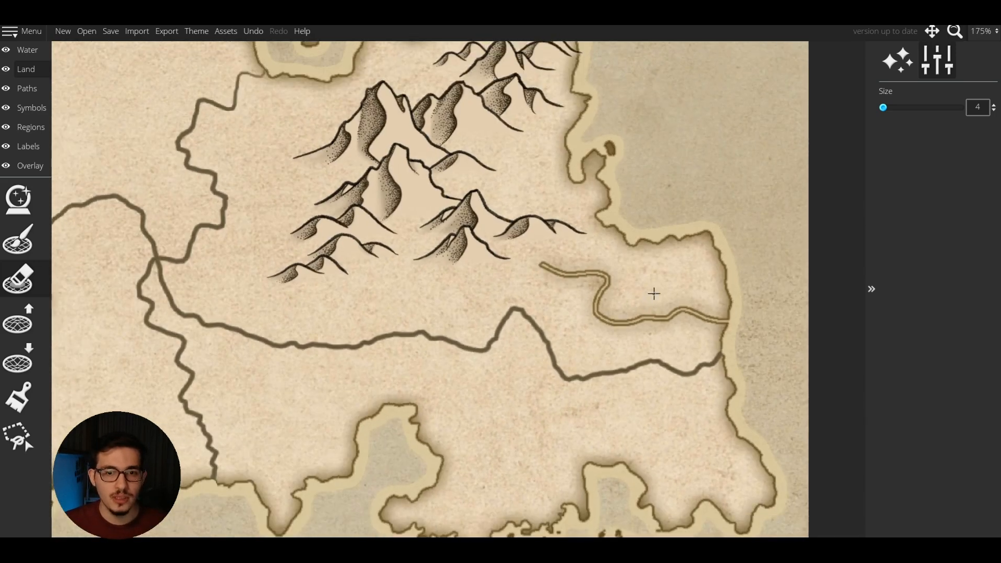
{"action": "scroll", "coordinate": [654, 294], "scroll_direction": "down", "scroll_amount": 4}
{"action": "key", "text": "ctrl+z"}
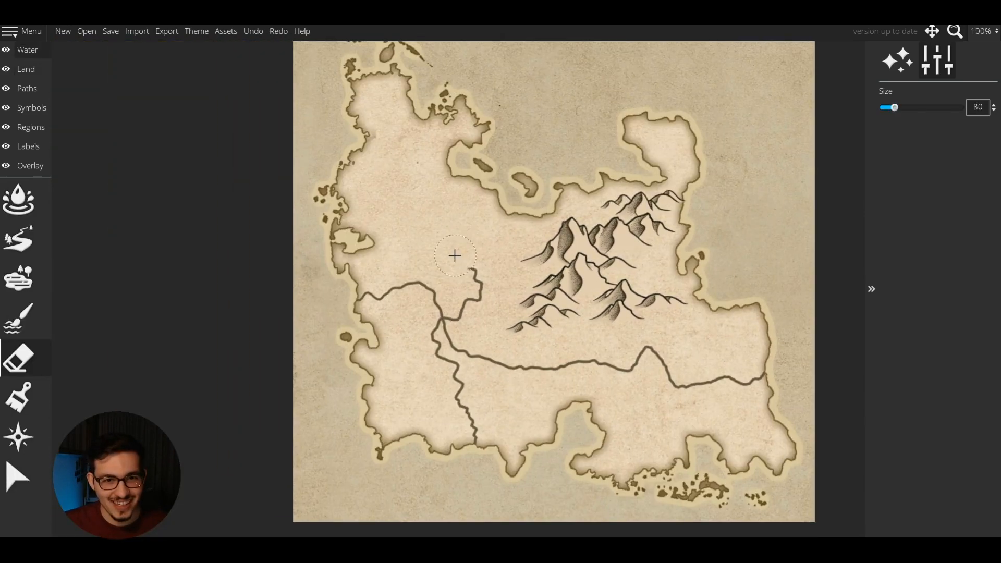
Erase all the existing rivers crossing the land using the water eraser at size 80.
{"action": "mouse_move", "coordinate": [455, 256]}
{"action": "left_mouse_down"}
{"action": "mouse_move", "coordinate": [485, 277]}
{"action": "mouse_move", "coordinate": [439, 318]}
{"action": "mouse_move", "coordinate": [432, 282]}
{"action": "mouse_move", "coordinate": [339, 302]}
{"action": "mouse_move", "coordinate": [508, 467]}
{"action": "left_mouse_up"}
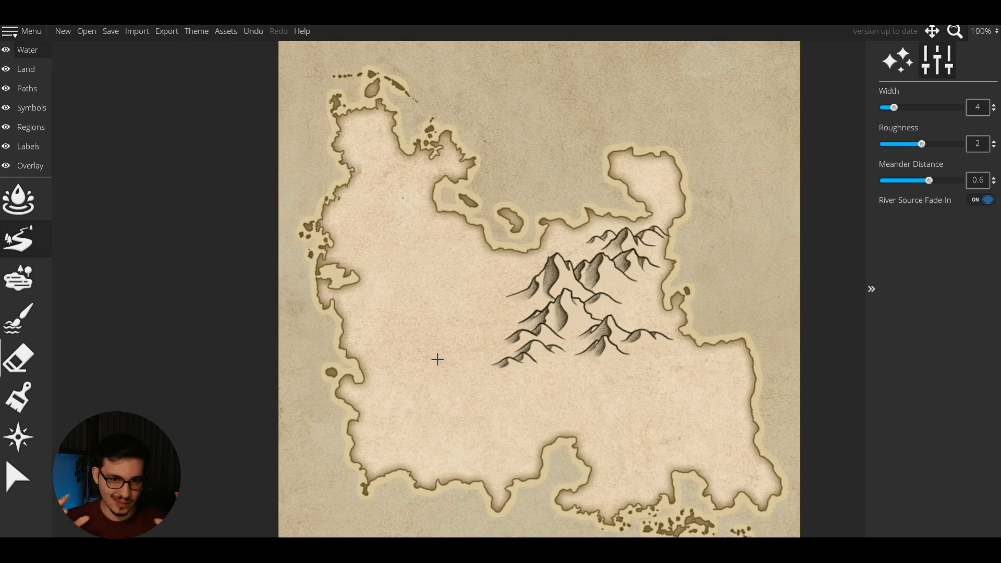
{"action": "left_click_drag", "start_coordinate": [432, 360], "coordinate": [411, 342]}
{"action": "scroll", "coordinate": [411, 341], "scroll_direction": "up", "scroll_amount": 1}
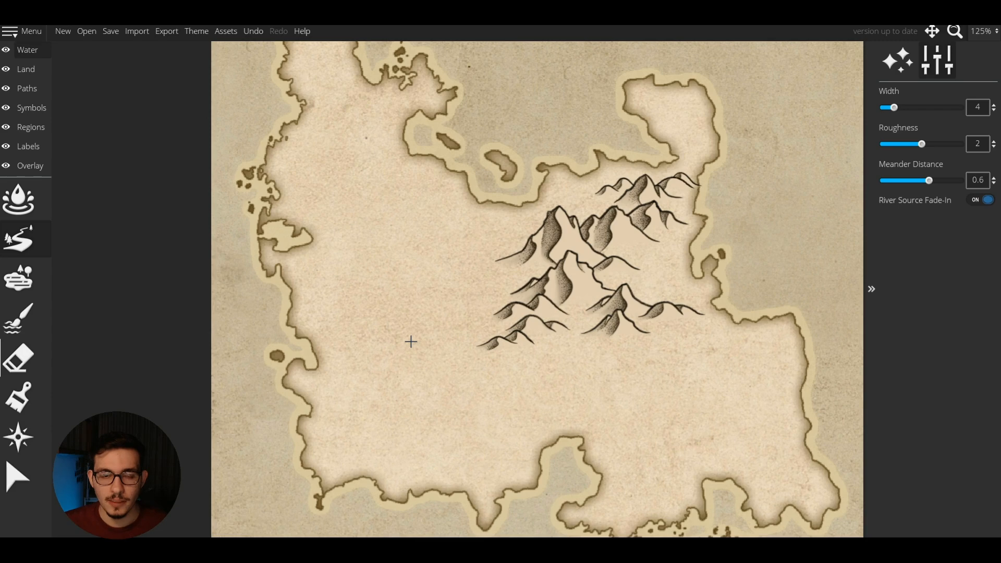
{"action": "scroll", "coordinate": [411, 340], "scroll_direction": "down", "scroll_amount": 1}
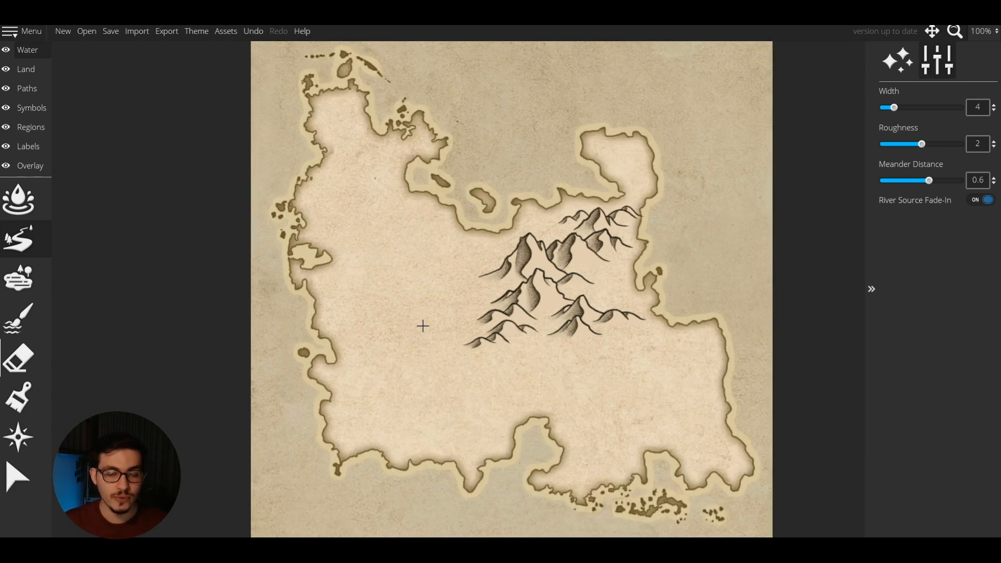
{"action": "scroll", "coordinate": [415, 313], "scroll_direction": "up", "scroll_amount": 1}
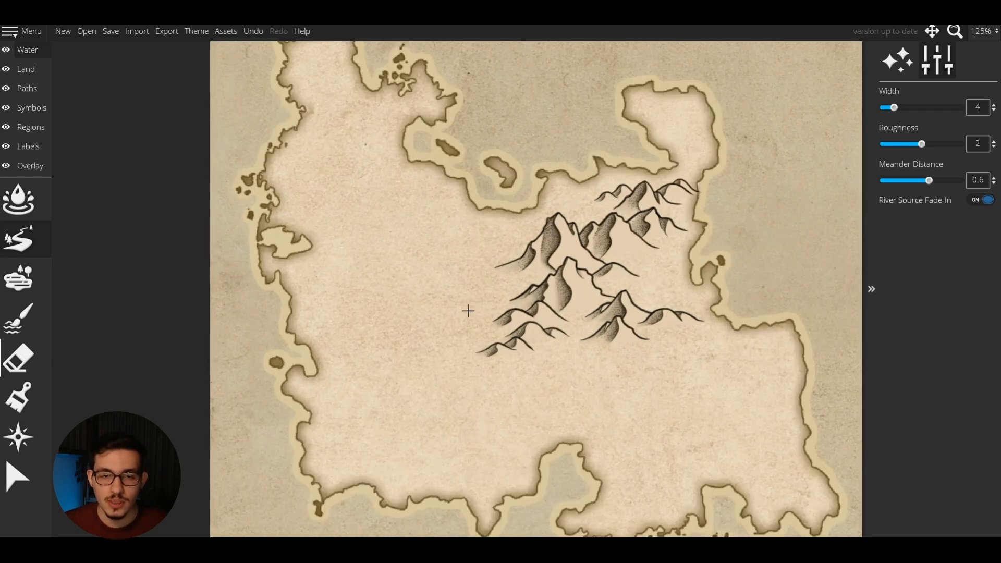
Set the river width to 3 and try drawing a river from the mountains out past the east coast.
{"action": "key", "text": "["}
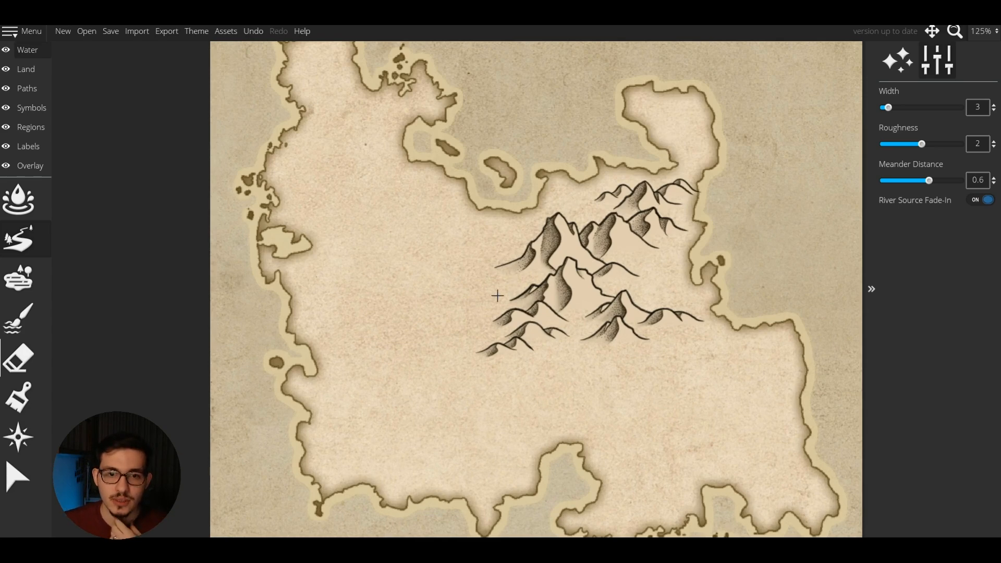
{"action": "mouse_move", "coordinate": [600, 261]}
{"action": "left_mouse_down"}
{"action": "mouse_move", "coordinate": [870, 154]}
{"action": "mouse_move", "coordinate": [864, 194]}
{"action": "left_mouse_up"}
{"action": "key", "text": "ctrl+z"}
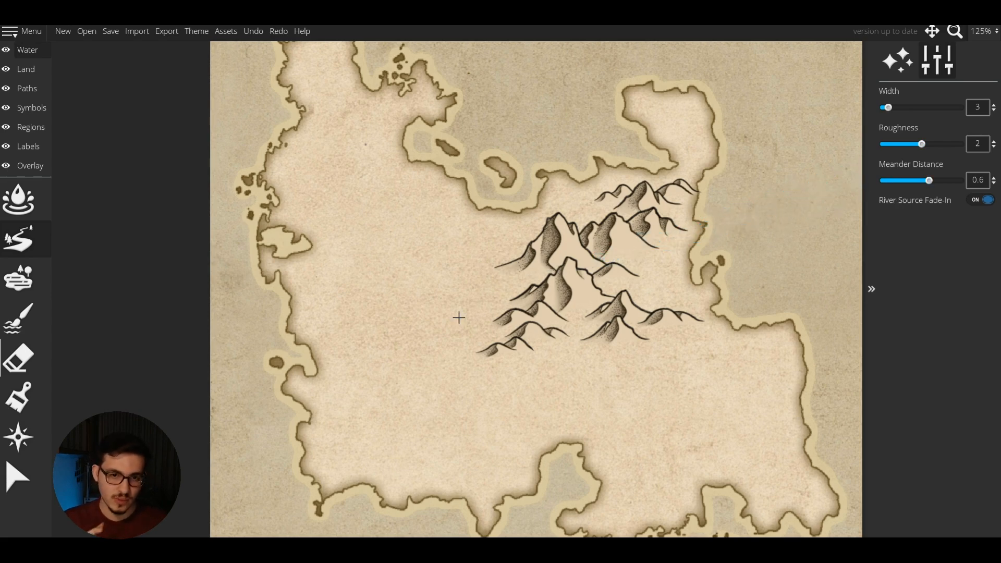
Set the river roughness to 3 and draw a winding river from the mountains' eastern side to the small east coast inlet.
{"action": "scroll", "coordinate": [459, 318], "scroll_direction": "up", "scroll_amount": 1}
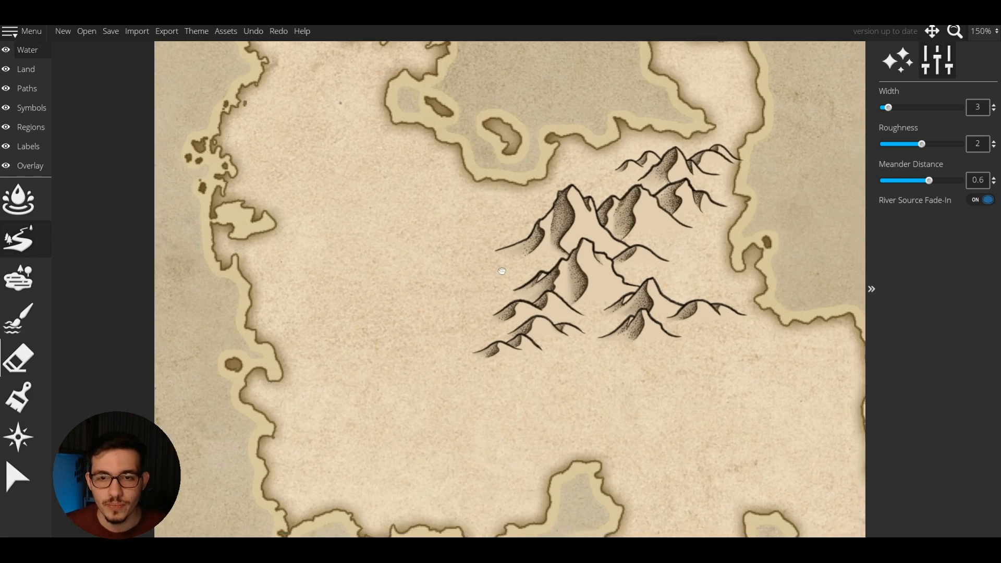
{"action": "scroll", "coordinate": [503, 272], "scroll_direction": "up", "scroll_amount": 1}
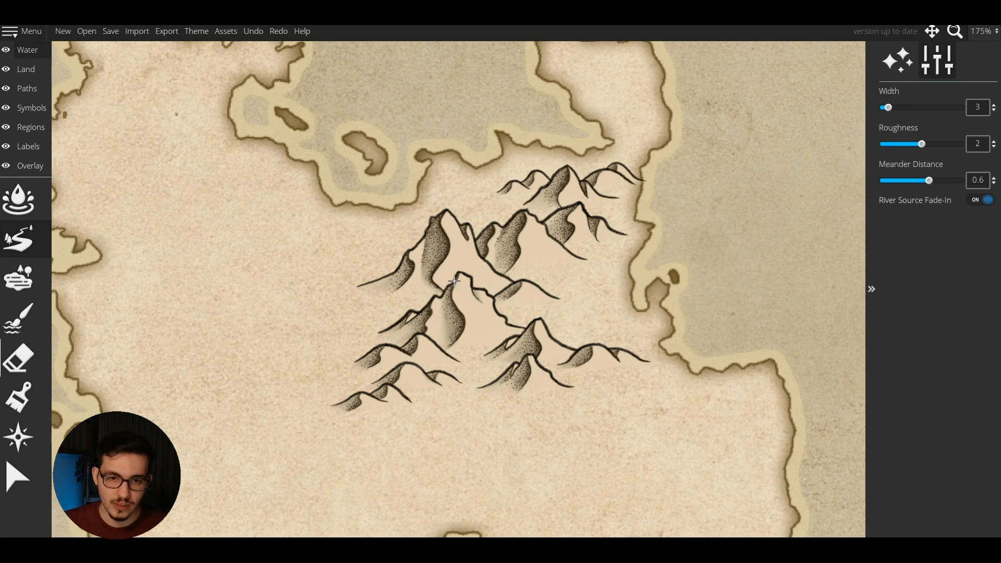
{"action": "left_click_drag", "start_coordinate": [675, 295], "coordinate": [597, 344]}
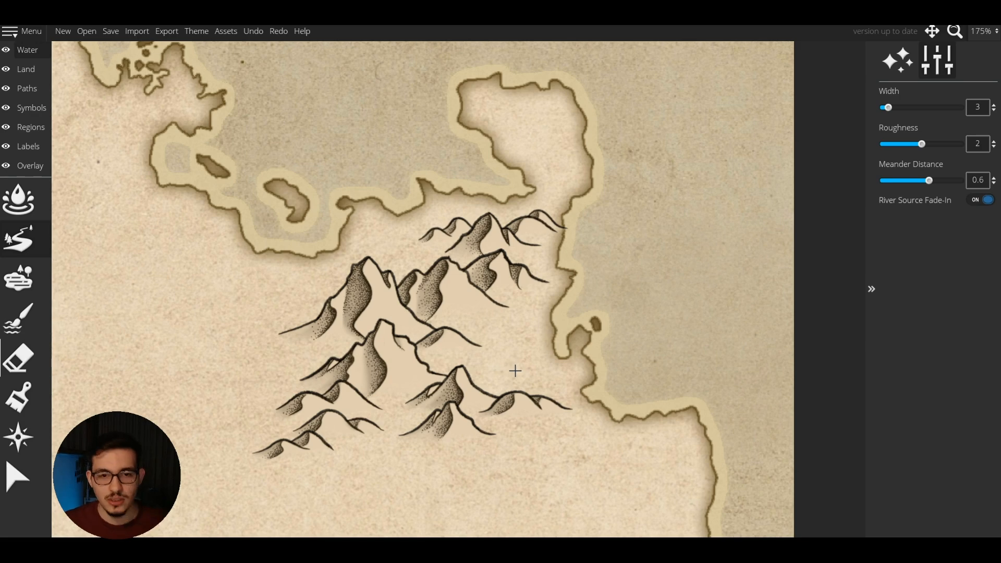
{"action": "scroll", "coordinate": [516, 371], "scroll_direction": "up", "scroll_amount": 1}
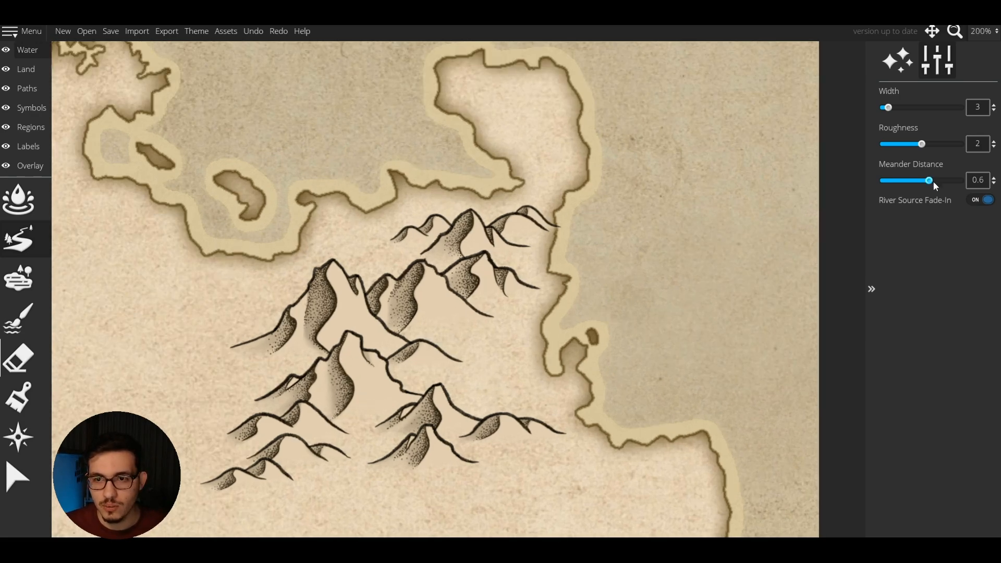
{"action": "left_click", "coordinate": [961, 144]}
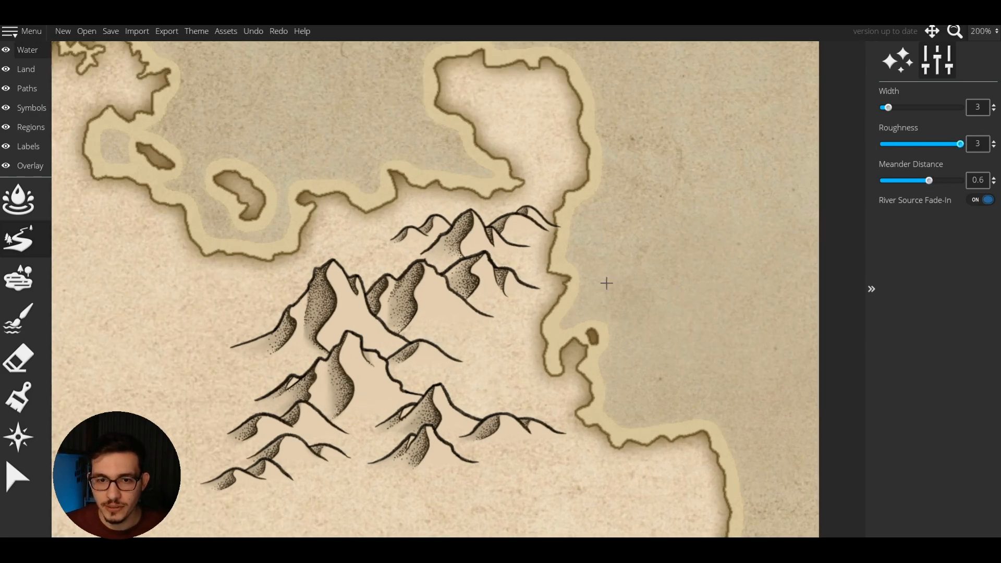
{"action": "scroll", "coordinate": [606, 283], "scroll_direction": "down", "scroll_amount": 3}
{"action": "scroll", "coordinate": [568, 336], "scroll_direction": "up", "scroll_amount": 8}
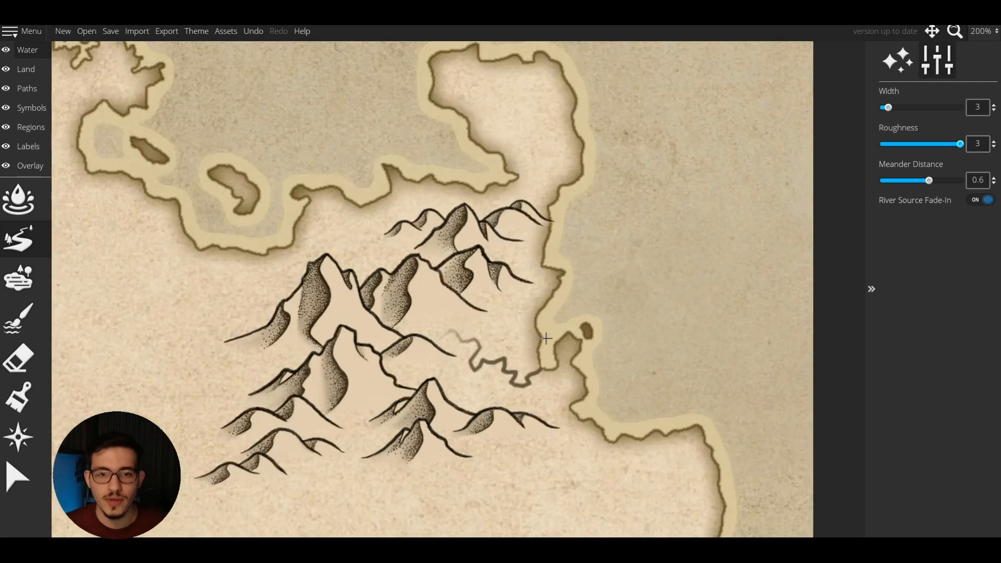
Draw a short tributary at width 2 from the north into the river east of the mountains.
{"action": "mouse_move", "coordinate": [331, 377]}
{"action": "left_mouse_down"}
{"action": "mouse_move", "coordinate": [415, 360]}
{"action": "mouse_move", "coordinate": [449, 367]}
{"action": "mouse_move", "coordinate": [471, 389]}
{"action": "mouse_move", "coordinate": [455, 420]}
{"action": "left_mouse_up"}
{"action": "scroll", "coordinate": [410, 298], "scroll_direction": "down", "scroll_amount": 8}
{"action": "scroll", "coordinate": [385, 308], "scroll_direction": "up", "scroll_amount": 6}
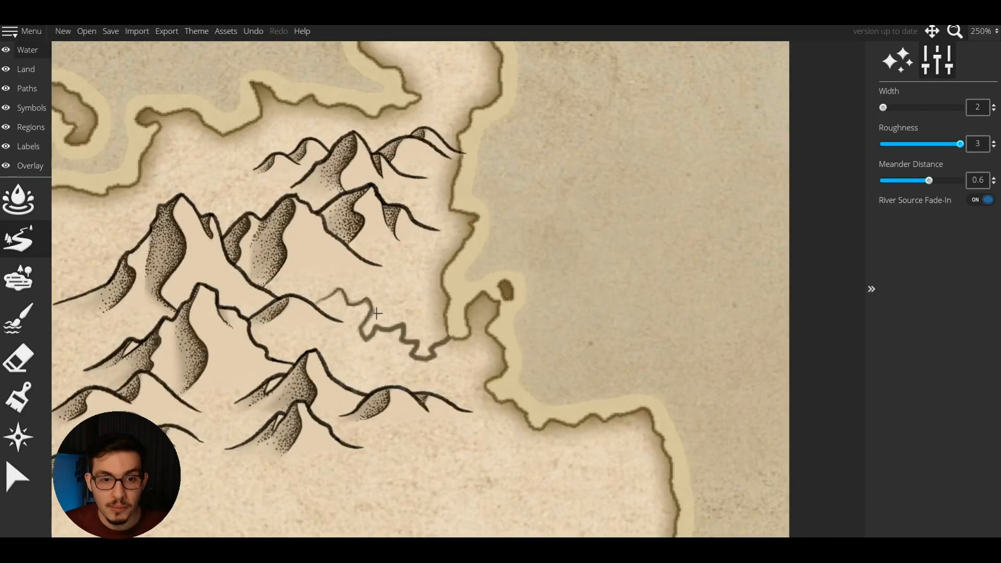
{"action": "mouse_move", "coordinate": [413, 243]}
{"action": "left_mouse_down"}
{"action": "mouse_move", "coordinate": [450, 247]}
{"action": "mouse_move", "coordinate": [431, 346]}
{"action": "left_mouse_up"}
{"action": "scroll", "coordinate": [467, 320], "scroll_direction": "down", "scroll_amount": 4}
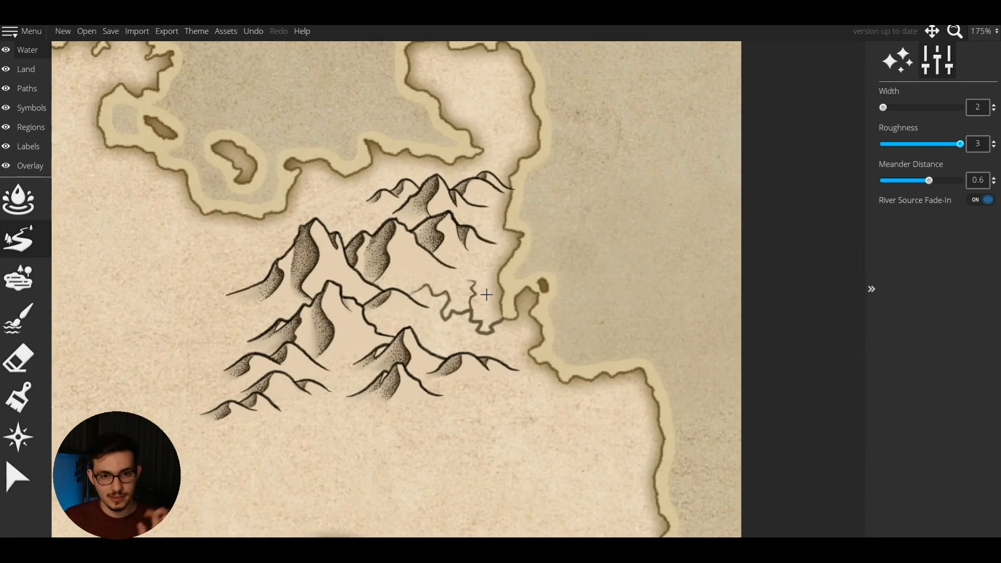
{"action": "scroll", "coordinate": [487, 294], "scroll_direction": "down", "scroll_amount": 2}
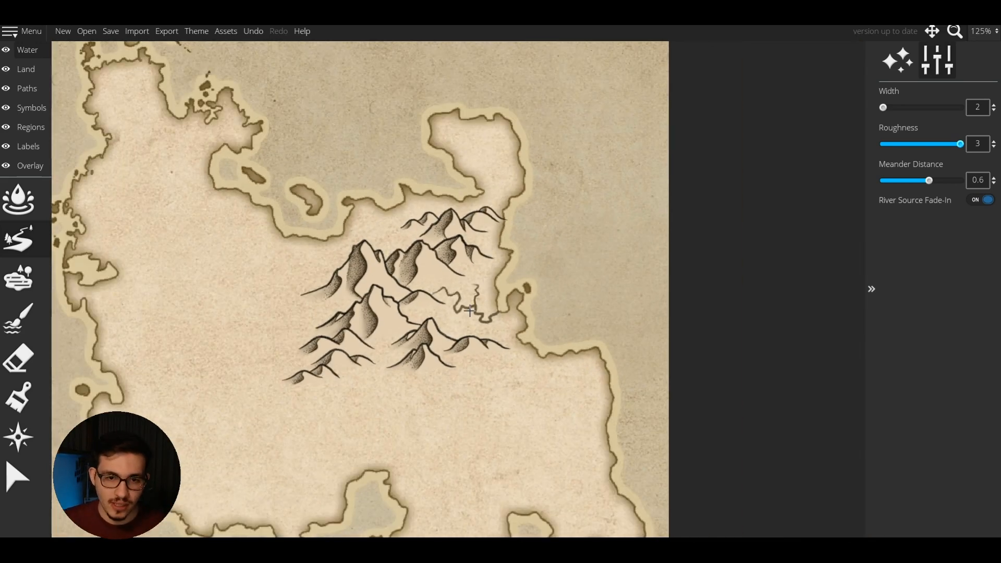
Try drawing branching rivers at width 2 across the southwest and southeast parts of the land.
{"action": "left_click_drag", "start_coordinate": [472, 301], "coordinate": [575, 304]}
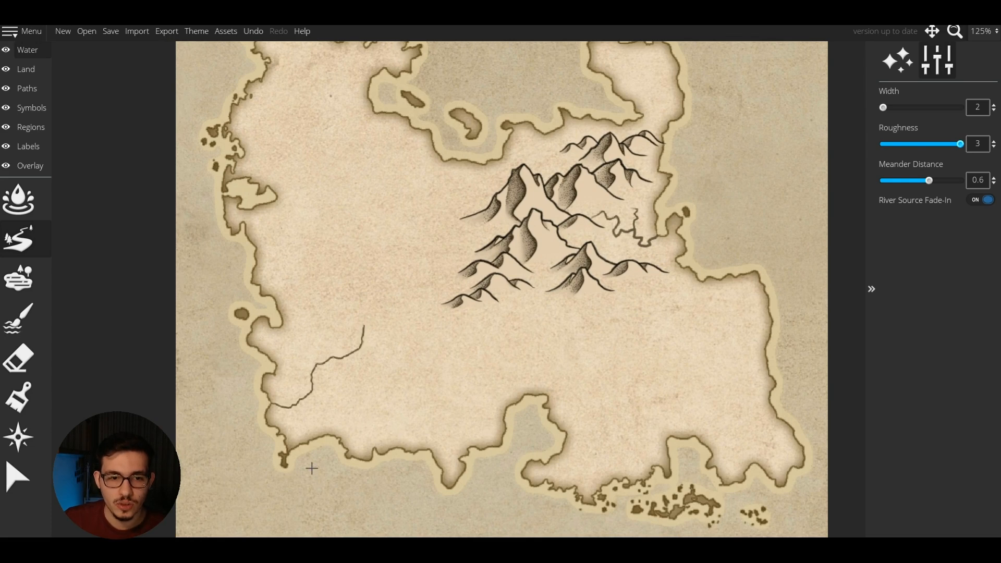
{"action": "mouse_move", "coordinate": [311, 468]}
{"action": "left_mouse_down"}
{"action": "mouse_move", "coordinate": [357, 384]}
{"action": "mouse_move", "coordinate": [359, 352]}
{"action": "mouse_move", "coordinate": [412, 453]}
{"action": "left_mouse_up"}
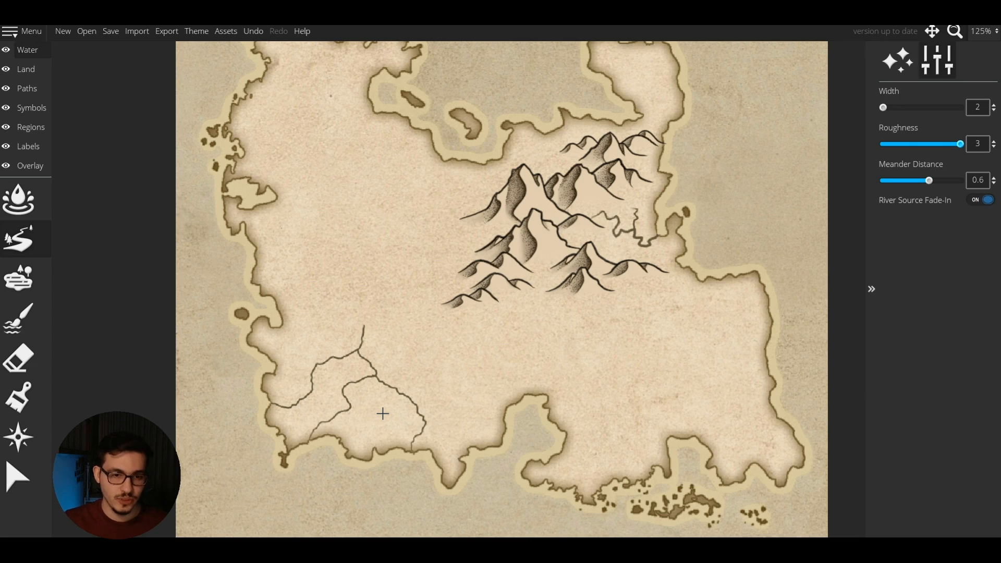
{"action": "mouse_move", "coordinate": [574, 334]}
{"action": "left_mouse_down"}
{"action": "mouse_move", "coordinate": [610, 348]}
{"action": "mouse_move", "coordinate": [618, 390]}
{"action": "mouse_move", "coordinate": [596, 425]}
{"action": "left_mouse_up"}
{"action": "mouse_move", "coordinate": [689, 344]}
{"action": "left_mouse_down"}
{"action": "mouse_move", "coordinate": [650, 347]}
{"action": "mouse_move", "coordinate": [610, 383]}
{"action": "left_mouse_up"}
{"action": "left_click_drag", "start_coordinate": [626, 430], "coordinate": [588, 418]}
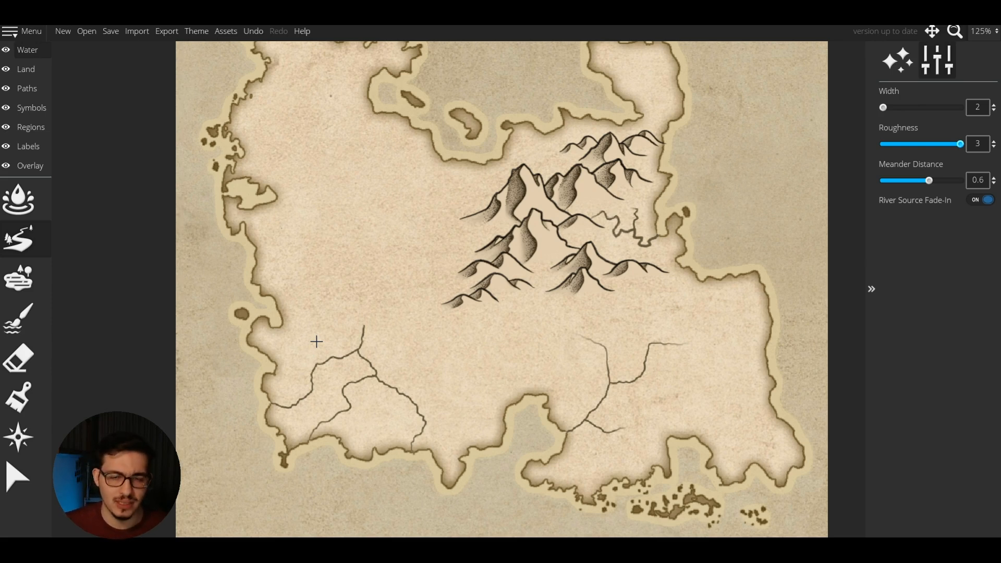
Undo all the branching rivers in the southeast and southwest of the land.
{"action": "key", "text": "ctrl+z"}
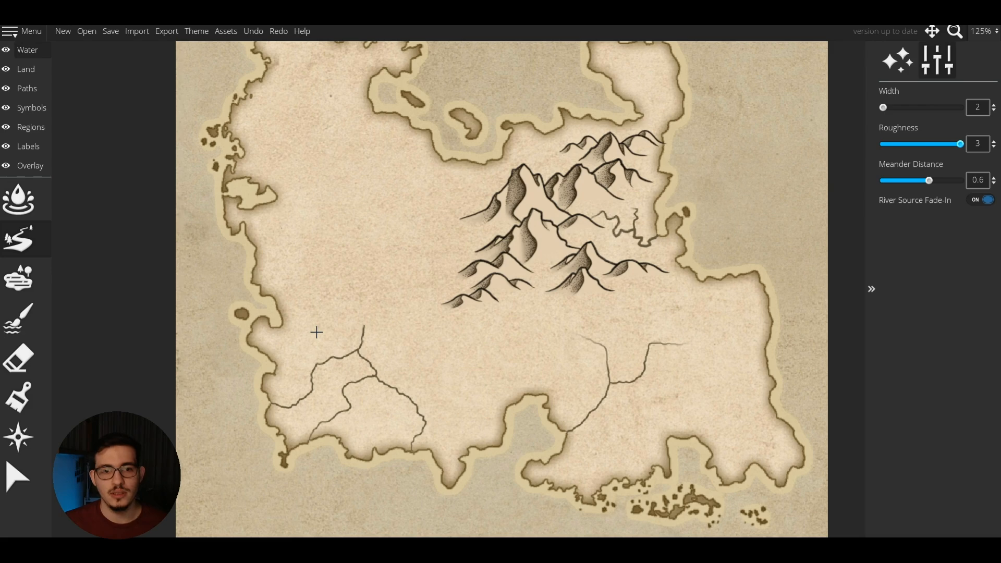
{"action": "key", "text": "ctrl+z"}
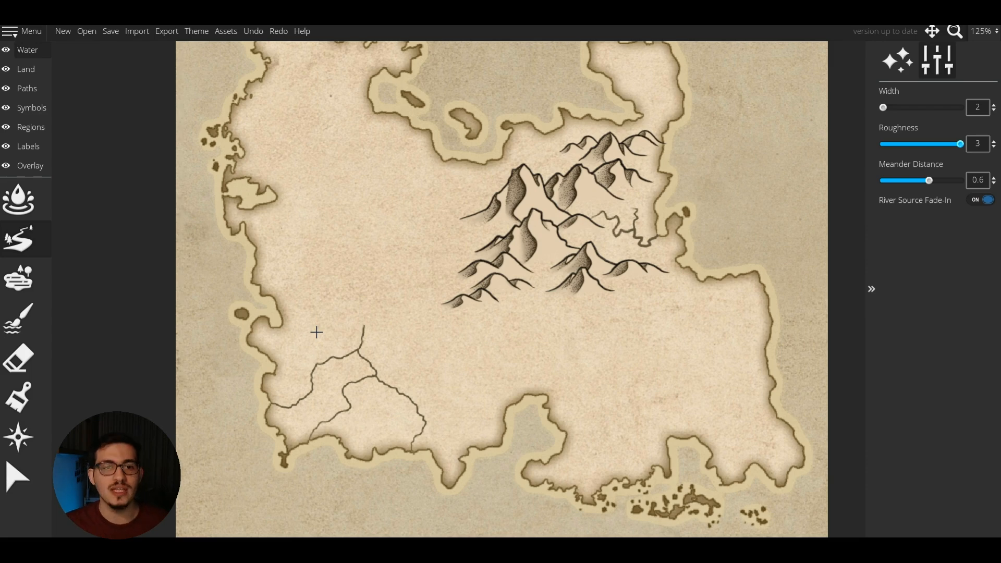
{"action": "key", "text": "ctrl+z"}
{"action": "key", "text": "ctrl+z"}
{"action": "key", "text": "ctrl+z"}
Draw a river from the western interior down to the west coast with width 3 and roughness 2.
{"action": "mouse_move", "coordinate": [315, 331]}
{"action": "left_mouse_down"}
{"action": "mouse_move", "coordinate": [369, 404]}
{"action": "mouse_move", "coordinate": [395, 266]}
{"action": "mouse_move", "coordinate": [392, 372]}
{"action": "left_mouse_up"}
{"action": "scroll", "coordinate": [395, 266], "scroll_direction": "up", "scroll_amount": 1}
{"action": "key", "text": "bracketright"}
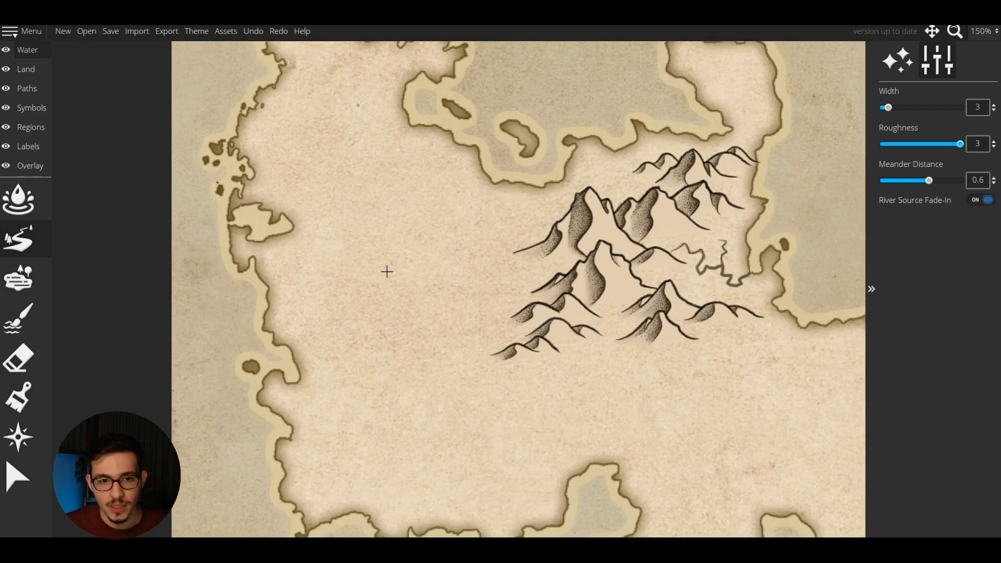
{"action": "left_click", "coordinate": [921, 144]}
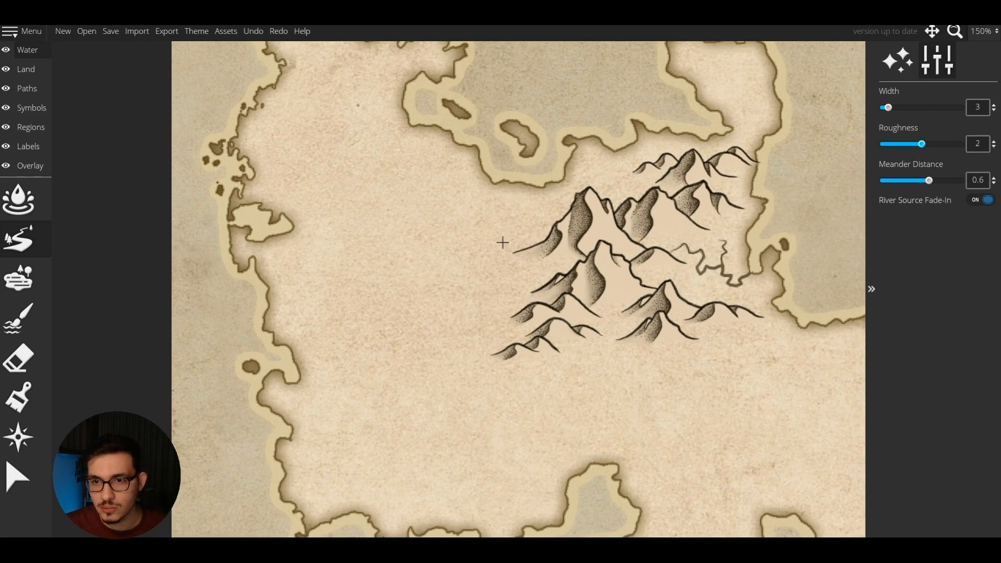
{"action": "mouse_move", "coordinate": [416, 269]}
{"action": "left_mouse_down"}
{"action": "mouse_move", "coordinate": [383, 286]}
{"action": "mouse_move", "coordinate": [267, 424]}
{"action": "left_mouse_up"}
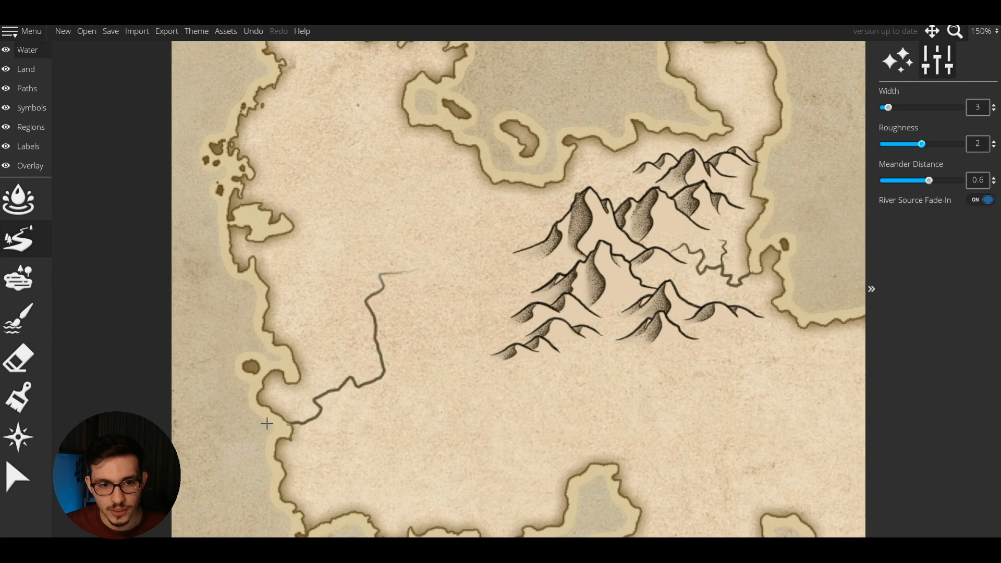
Add two tributaries to the western river, one from the southeast at width 3 and one from near the mountains at width 2.
{"action": "left_click_drag", "start_coordinate": [450, 425], "coordinate": [318, 413]}
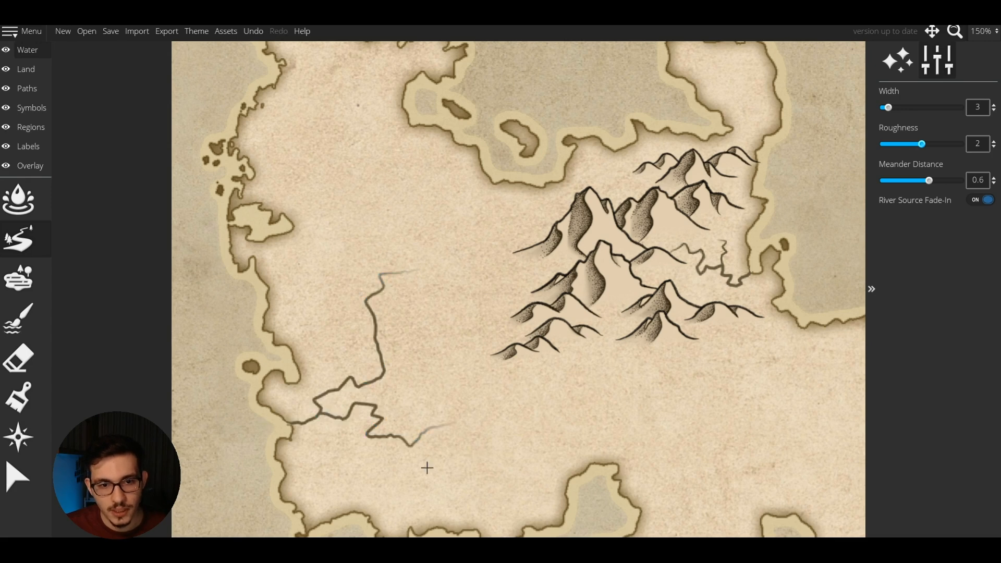
{"action": "left_click_drag", "start_coordinate": [423, 451], "coordinate": [431, 411]}
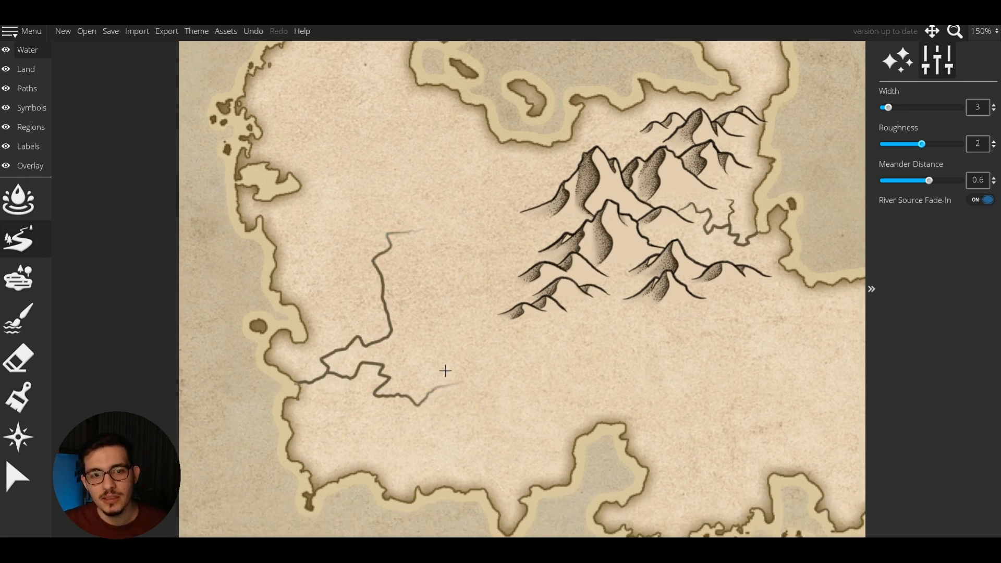
{"action": "scroll", "coordinate": [445, 371], "scroll_direction": "up", "scroll_amount": 1}
{"action": "mouse_move", "coordinate": [505, 298]}
{"action": "left_mouse_down"}
{"action": "mouse_move", "coordinate": [484, 301]}
{"action": "mouse_move", "coordinate": [456, 278]}
{"action": "mouse_move", "coordinate": [430, 275]}
{"action": "mouse_move", "coordinate": [424, 287]}
{"action": "mouse_move", "coordinate": [376, 297]}
{"action": "left_mouse_up"}
{"action": "scroll", "coordinate": [347, 212], "scroll_direction": "down", "scroll_amount": 2}
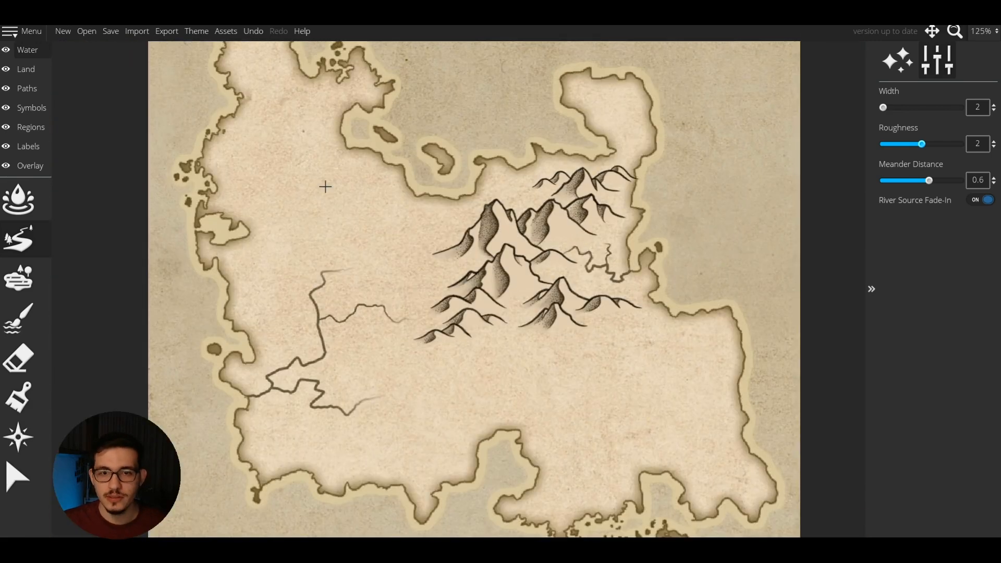
{"action": "scroll", "coordinate": [326, 156], "scroll_direction": "down", "scroll_amount": 1}
{"action": "scroll", "coordinate": [563, 382], "scroll_direction": "up", "scroll_amount": 2}
{"action": "scroll", "coordinate": [566, 343], "scroll_direction": "up", "scroll_amount": 1}
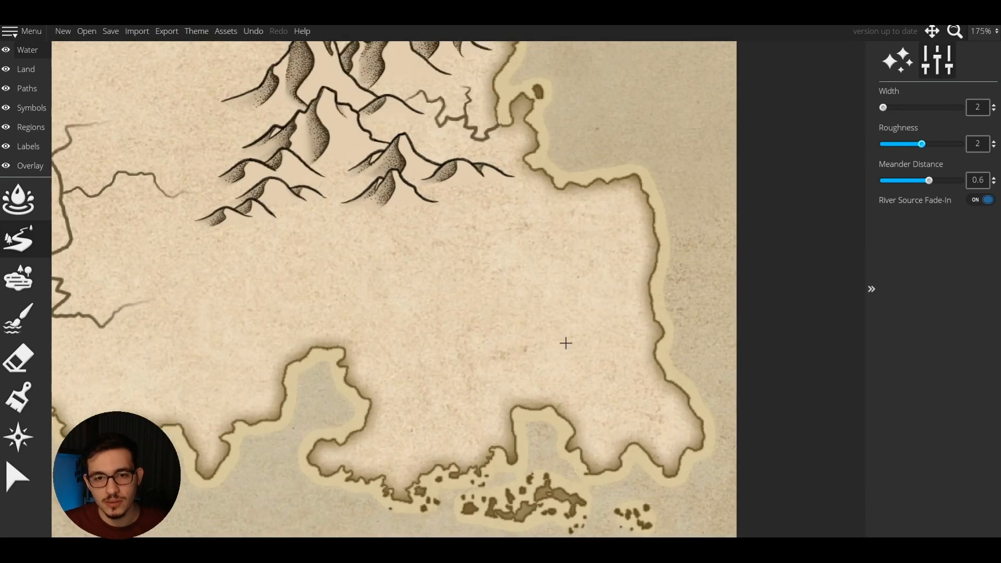
Draw a short forked river at width 3 flowing into the small southeast bay.
{"action": "scroll", "coordinate": [532, 342], "scroll_direction": "up", "scroll_amount": 1}
{"action": "mouse_move", "coordinate": [459, 339]}
{"action": "left_mouse_down"}
{"action": "mouse_move", "coordinate": [459, 365]}
{"action": "mouse_move", "coordinate": [543, 420]}
{"action": "left_mouse_up"}
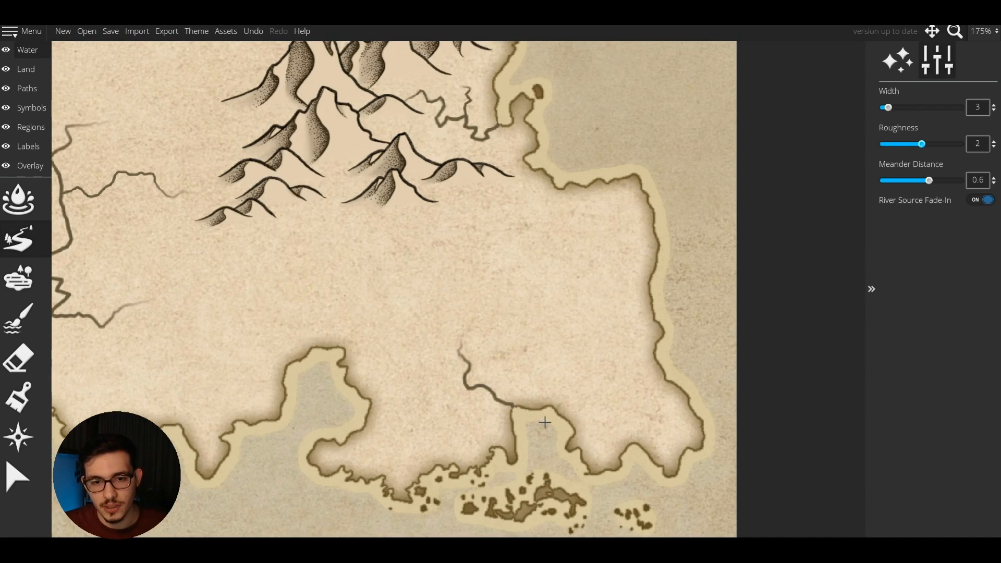
{"action": "scroll", "coordinate": [516, 344], "scroll_direction": "down", "scroll_amount": 4}
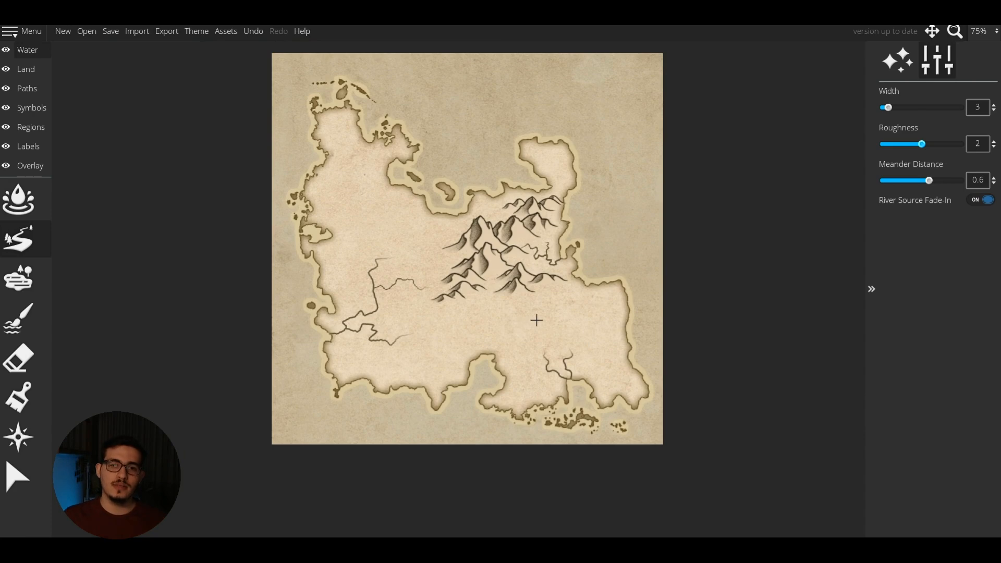
Try drawing a river from the southern interior up toward the mountains and across to the east coast, and undo it.
{"action": "scroll", "coordinate": [540, 318], "scroll_direction": "up", "scroll_amount": 3}
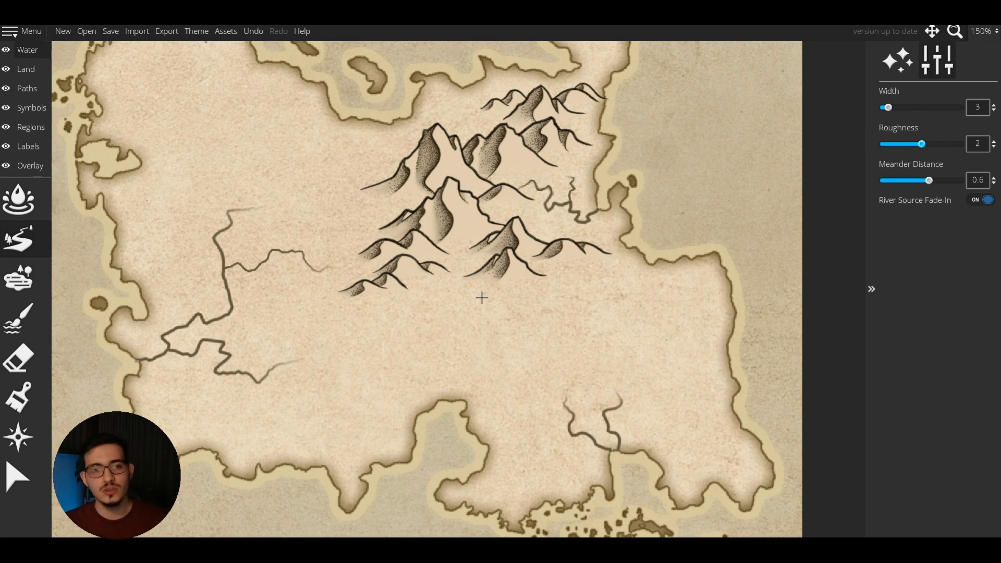
{"action": "mouse_move", "coordinate": [499, 409]}
{"action": "left_mouse_down"}
{"action": "mouse_move", "coordinate": [468, 410]}
{"action": "mouse_move", "coordinate": [453, 307]}
{"action": "mouse_move", "coordinate": [704, 311]}
{"action": "left_mouse_up"}
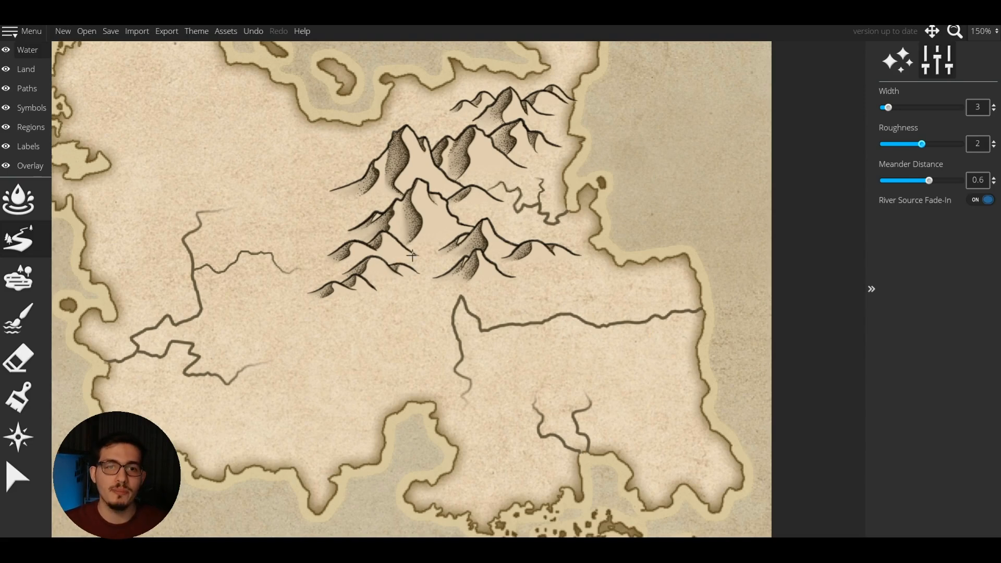
{"action": "key", "text": "ctrl+z"}
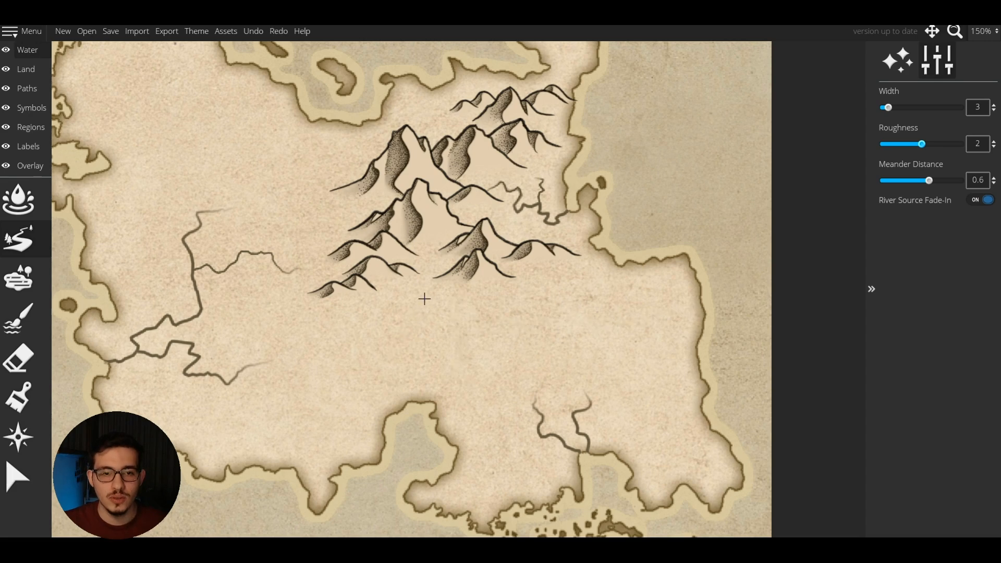
Draw a width 3 river from the southern foot of the mountains down to the bay on the south coast.
{"action": "mouse_move", "coordinate": [417, 289]}
{"action": "left_mouse_down"}
{"action": "mouse_move", "coordinate": [424, 307]}
{"action": "mouse_move", "coordinate": [461, 351]}
{"action": "mouse_move", "coordinate": [485, 314]}
{"action": "mouse_move", "coordinate": [494, 319]}
{"action": "mouse_move", "coordinate": [483, 366]}
{"action": "mouse_move", "coordinate": [441, 428]}
{"action": "left_mouse_up"}
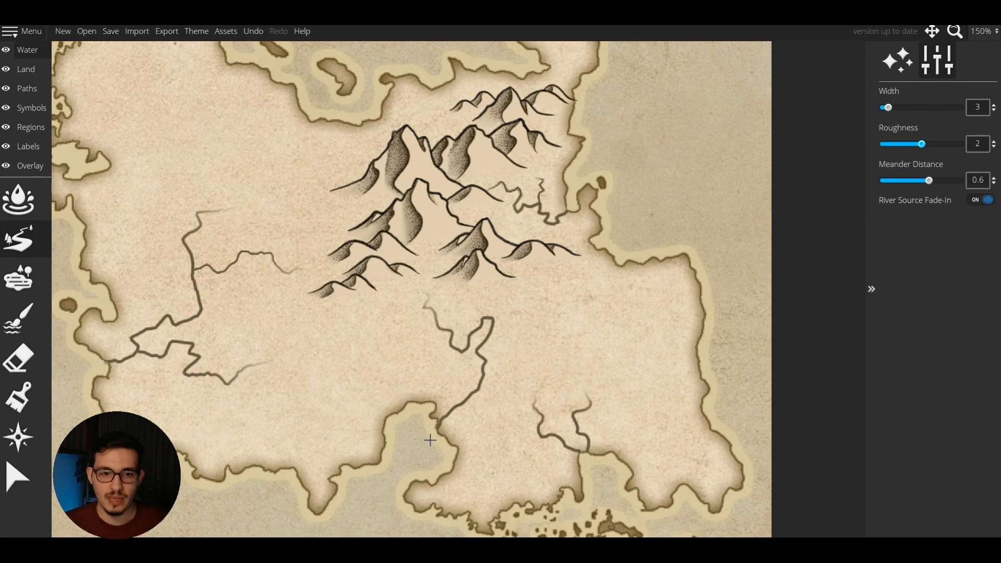
{"action": "scroll", "coordinate": [455, 368], "scroll_direction": "down", "scroll_amount": 3}
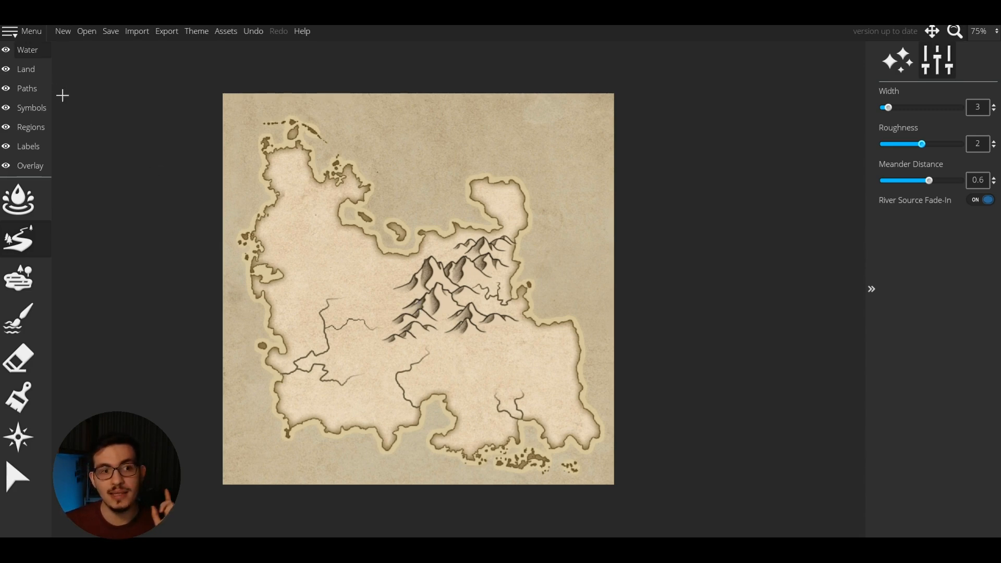
Place a small lake in the northwest of the land with brush size 49, roughness 1 and detail 2.
{"action": "left_click", "coordinate": [31, 268]}
{"action": "scroll", "coordinate": [360, 345], "scroll_direction": "up", "scroll_amount": 2}
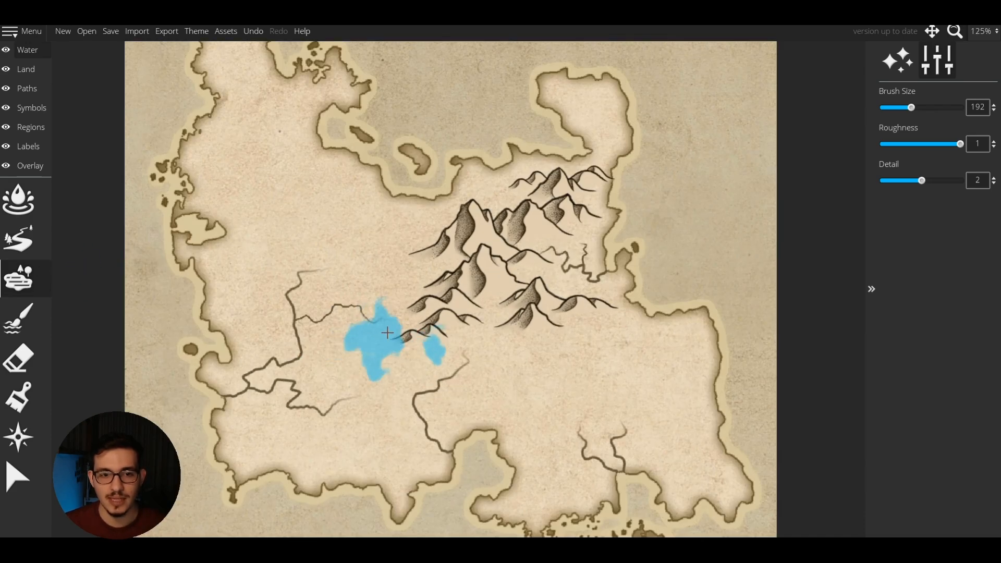
{"action": "left_click_drag", "start_coordinate": [893, 109], "coordinate": [891, 109]}
{"action": "left_click_drag", "start_coordinate": [455, 376], "coordinate": [518, 428]}
{"action": "left_click", "coordinate": [342, 224]}
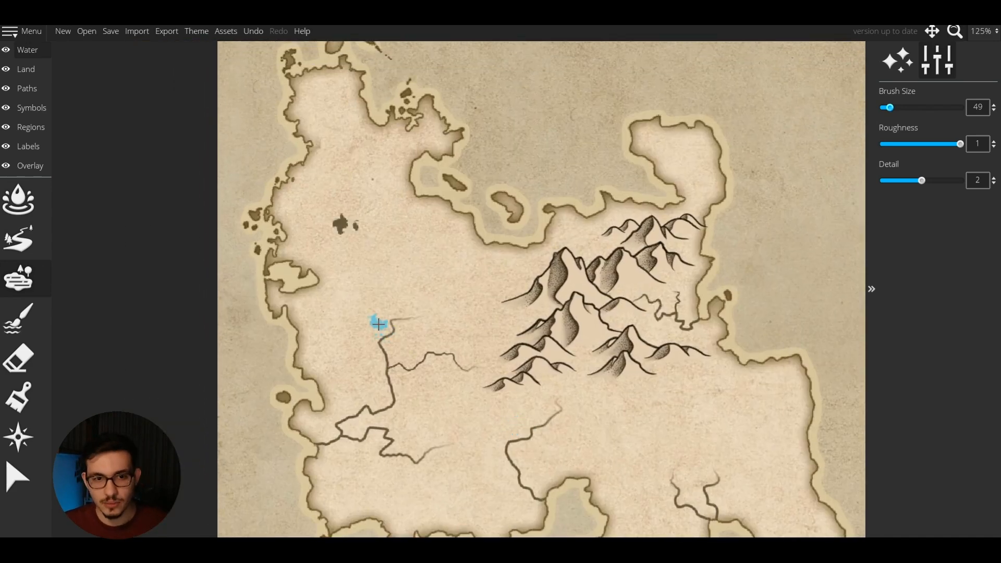
Place a lake where the western river's two northern branches meet, using brush size 57 and roughness 0.47.
{"action": "left_click_drag", "start_coordinate": [380, 326], "coordinate": [353, 264]}
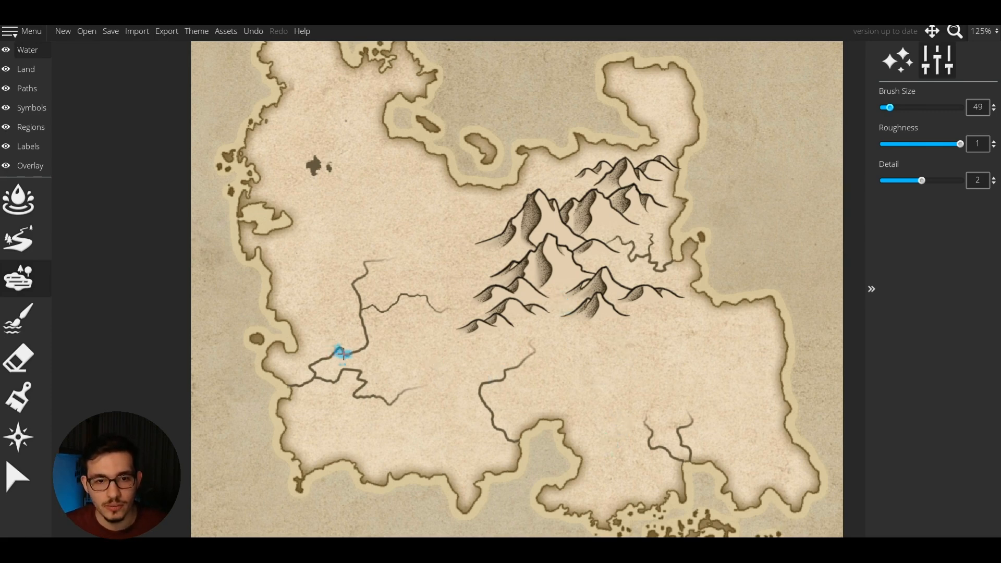
{"action": "scroll", "coordinate": [343, 354], "scroll_direction": "up", "scroll_amount": 2}
{"action": "left_click", "coordinate": [920, 144]}
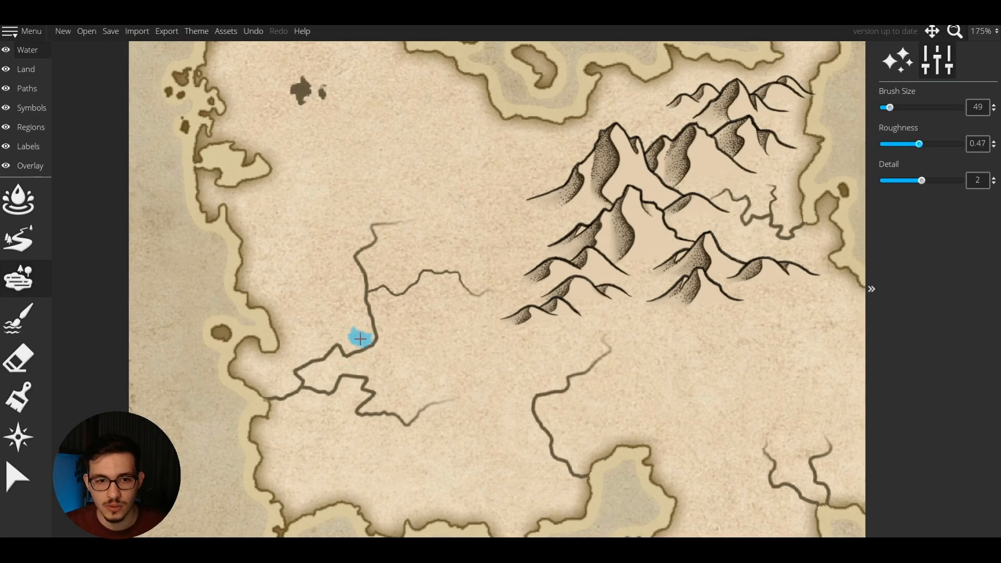
{"action": "key", "text": "bracketright"}
{"action": "key", "text": "bracketright"}
{"action": "key", "text": "bracketright"}
{"action": "key", "text": "bracketright"}
{"action": "key", "text": "bracketright"}
{"action": "key", "text": "bracketright"}
{"action": "key", "text": "bracketright"}
{"action": "key", "text": "bracketright"}
{"action": "left_click", "coordinate": [367, 293]}
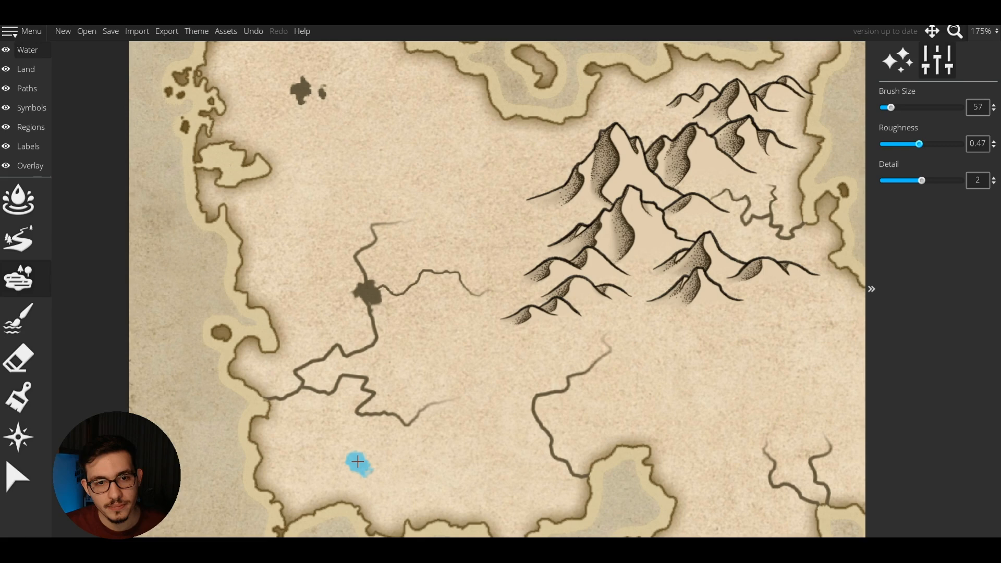
Blend the western lake's southern outlet into the river with the water brush, reducing the brush size to 12 and 8.
{"action": "scroll", "coordinate": [368, 331], "scroll_direction": "up", "scroll_amount": 5}
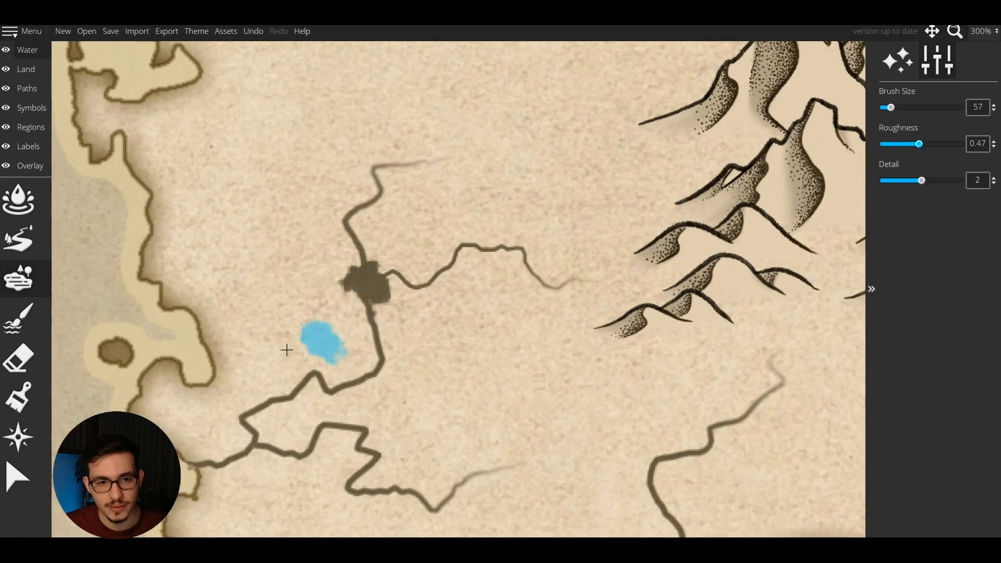
{"action": "left_click", "coordinate": [45, 327]}
{"action": "scroll", "coordinate": [397, 259], "scroll_direction": "up", "scroll_amount": 5}
{"action": "key", "text": "bracketleft"}
{"action": "key", "text": "bracketleft"}
{"action": "key", "text": "bracketleft"}
{"action": "key", "text": "bracketleft"}
{"action": "key", "text": "bracketleft"}
{"action": "key", "text": "bracketleft"}
{"action": "key", "text": "bracketleft"}
{"action": "key", "text": "bracketleft"}
{"action": "key", "text": "bracketright"}
{"action": "key", "text": "bracketleft"}
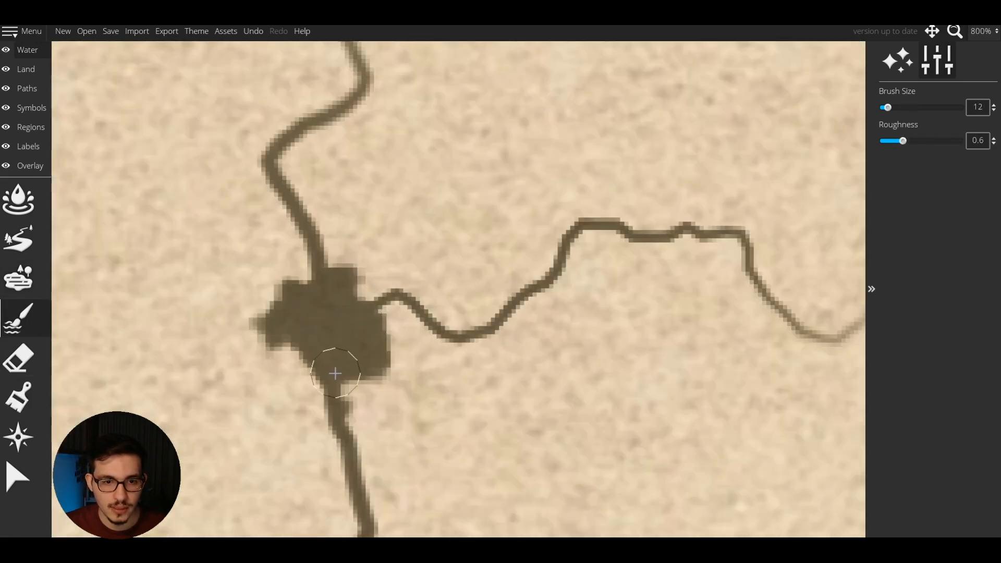
{"action": "scroll", "coordinate": [339, 386], "scroll_direction": "down", "scroll_amount": 6}
{"action": "key", "text": "bracketleft"}
{"action": "key", "text": "bracketleft"}
{"action": "key", "text": "bracketleft"}
{"action": "key", "text": "bracketleft"}
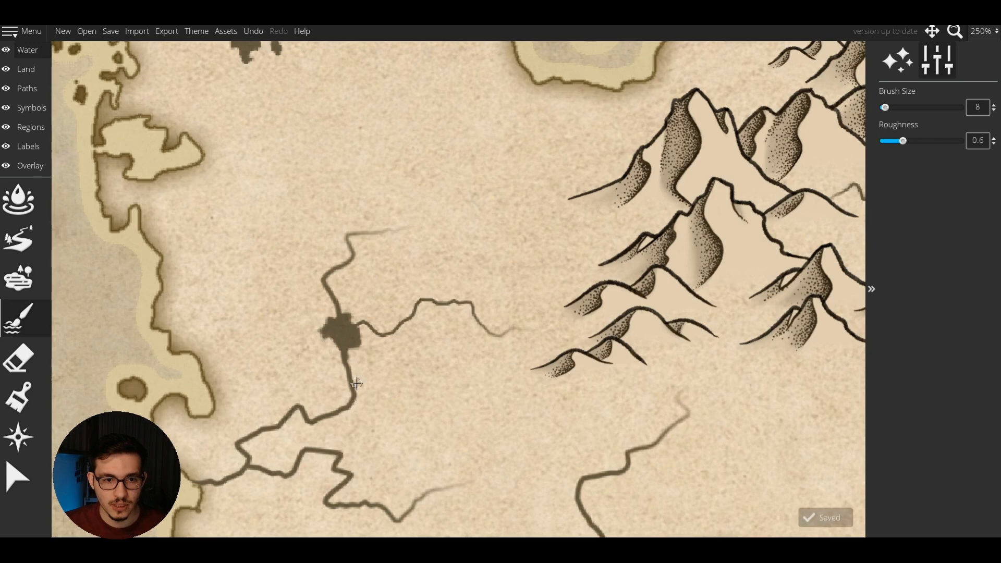
Place a small lake on the southern river just before the bay, with brush size 49 and roughness 0.58.
{"action": "scroll", "coordinate": [357, 384], "scroll_direction": "down", "scroll_amount": 4}
{"action": "left_click", "coordinate": [33, 281]}
{"action": "left_click_drag", "start_coordinate": [595, 412], "coordinate": [479, 358]}
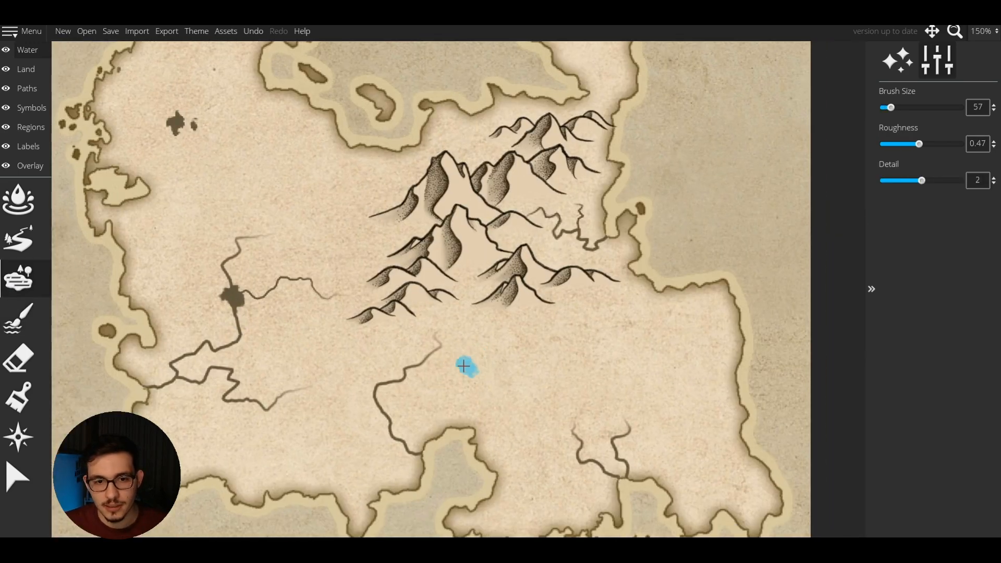
{"action": "key", "text": "bracketleft"}
{"action": "key", "text": "bracketleft"}
{"action": "key", "text": "bracketleft"}
{"action": "key", "text": "bracketleft"}
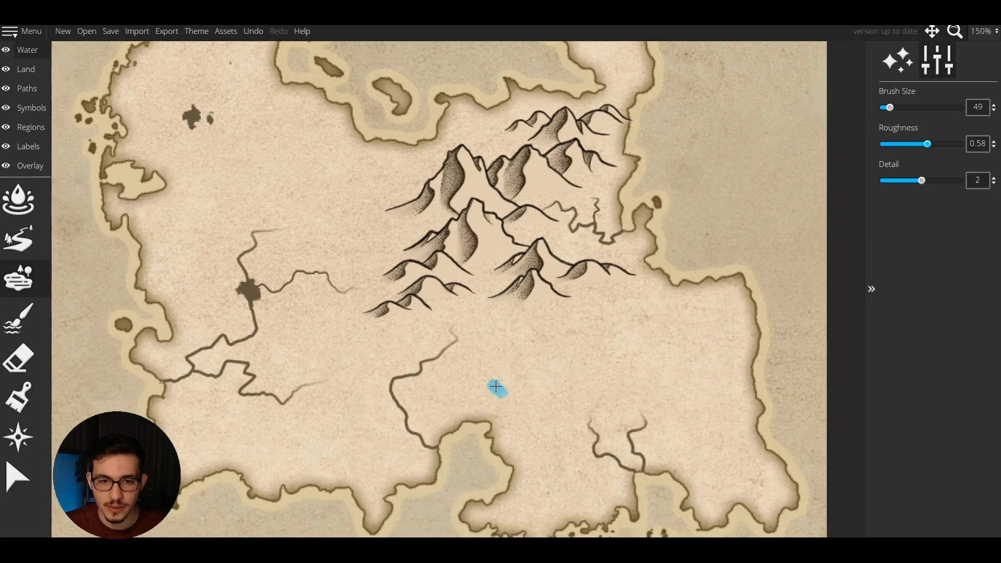
{"action": "scroll", "coordinate": [496, 386], "scroll_direction": "up", "scroll_amount": 2}
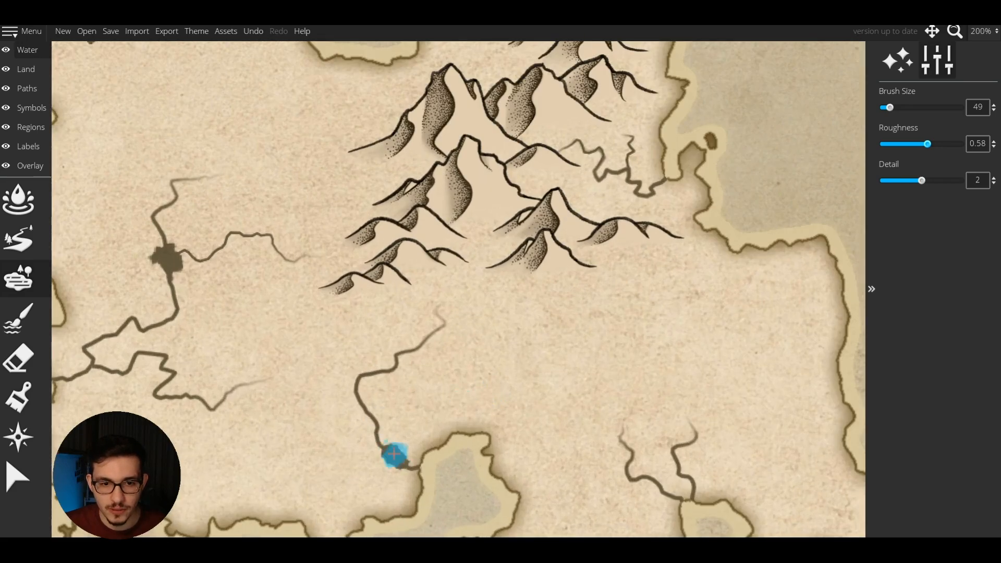
{"action": "scroll", "coordinate": [444, 312], "scroll_direction": "down", "scroll_amount": 5}
{"action": "scroll", "coordinate": [290, 279], "scroll_direction": "up", "scroll_amount": 2}
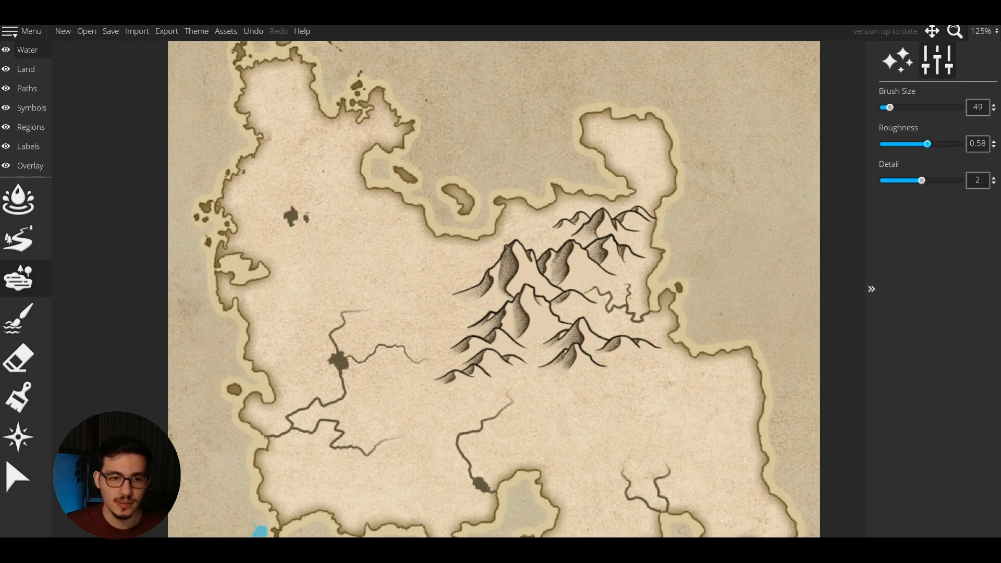
Switch to the Symbols layer.
{"action": "left_click", "coordinate": [26, 109]}
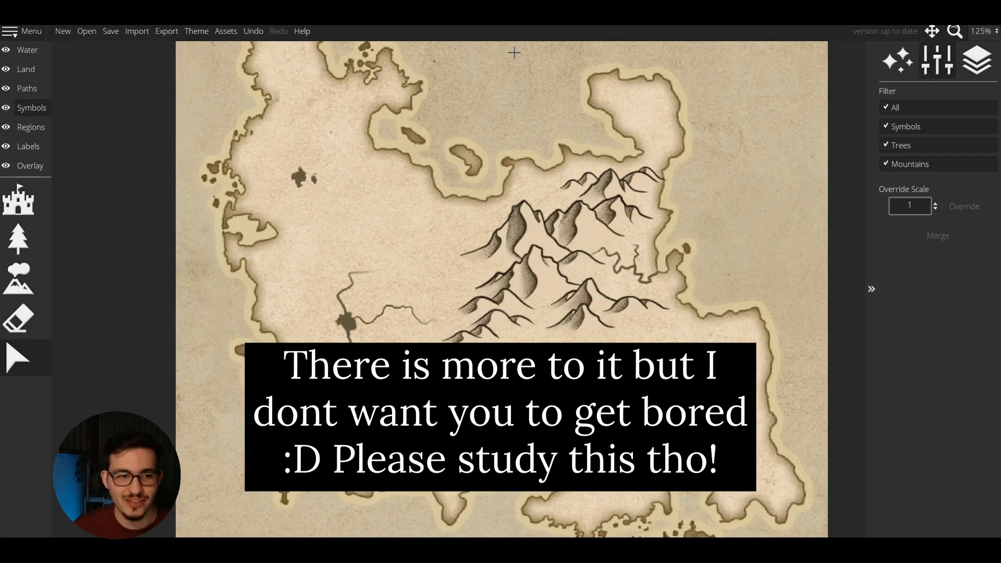
{"action": "left_click_drag", "start_coordinate": [369, 279], "coordinate": [366, 283]}
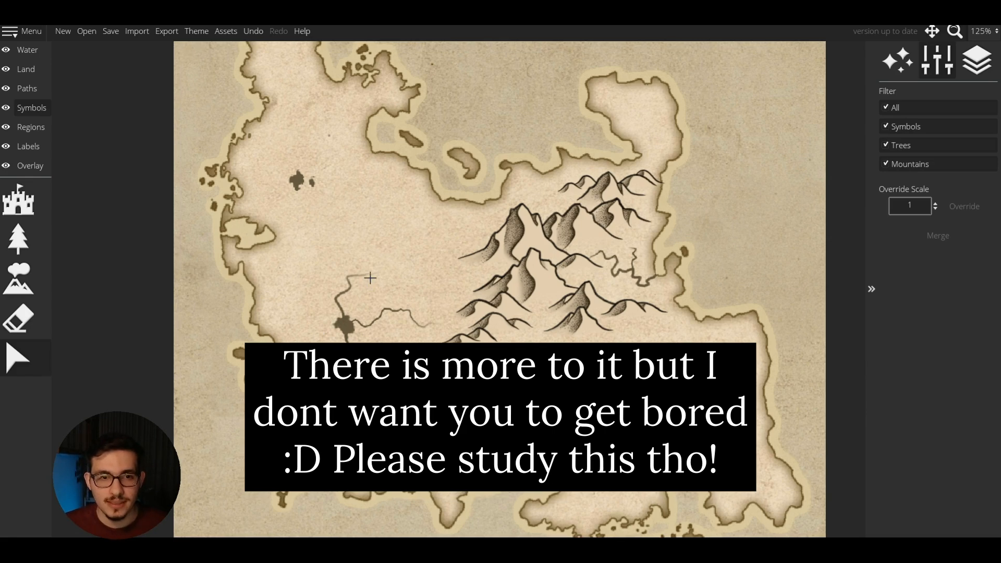
{"action": "scroll", "coordinate": [386, 255], "scroll_direction": "down", "scroll_amount": 2}
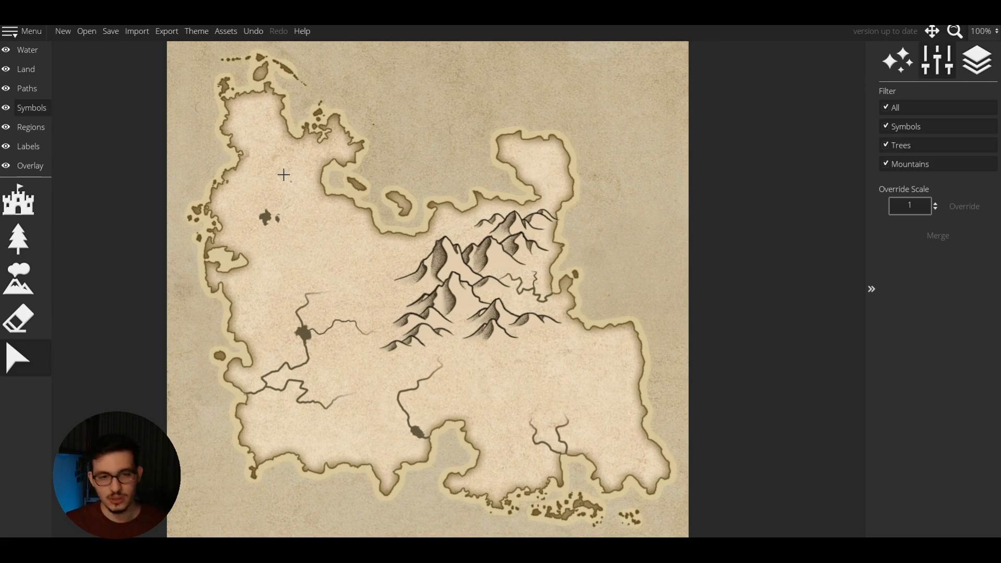
Try drawing a winding river southeast of the mountains toward the east coast at width 2, roughness 1 and meander distance 1.
{"action": "key", "text": "2"}
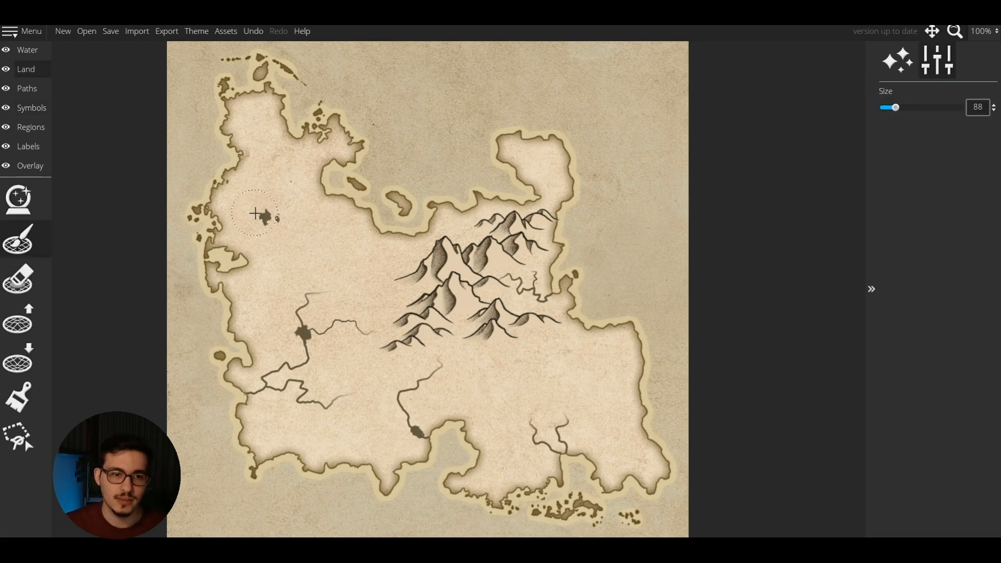
{"action": "key", "text": "1"}
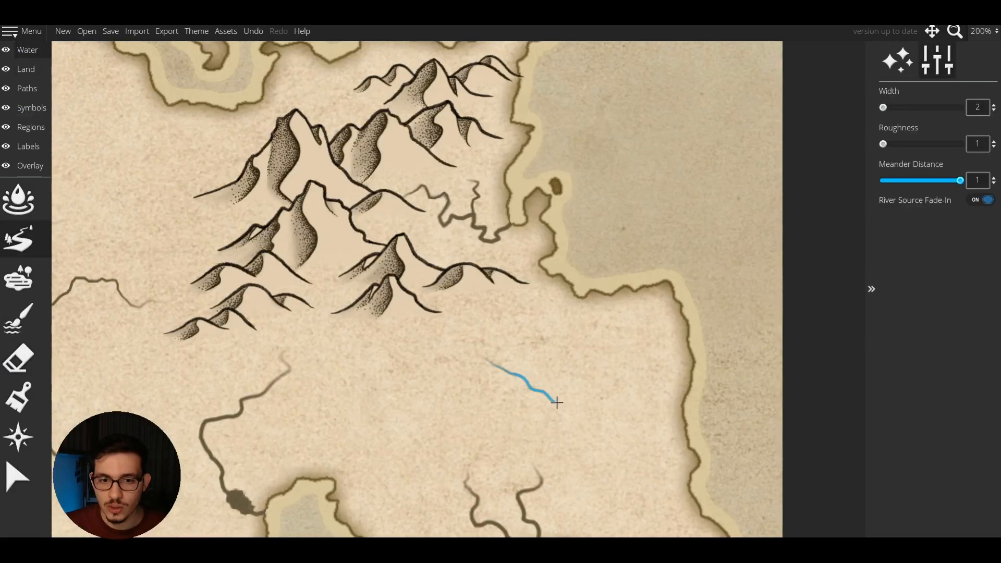
{"action": "left_click_drag", "start_coordinate": [557, 402], "coordinate": [492, 346]}
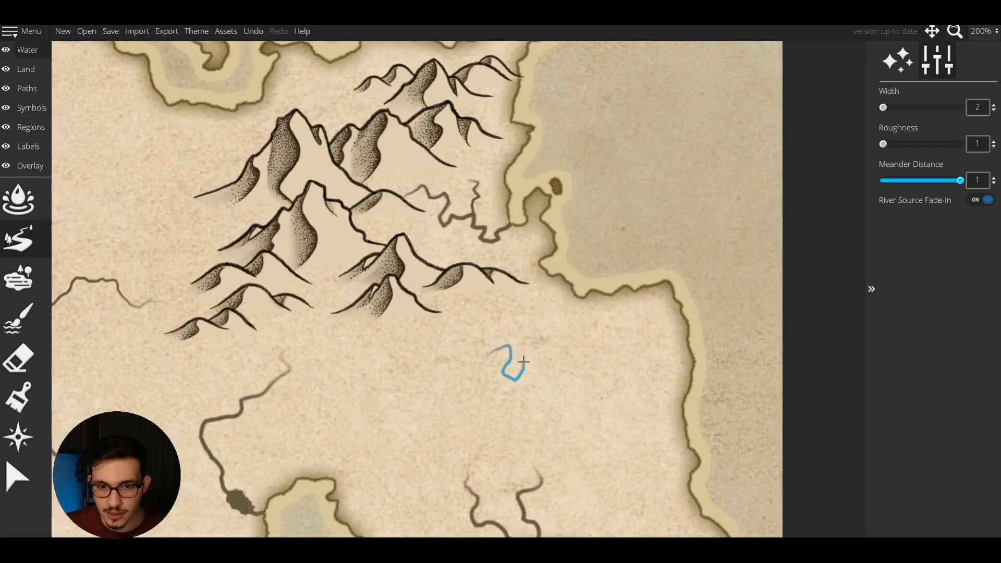
{"action": "mouse_move", "coordinate": [524, 361]}
{"action": "left_mouse_down"}
{"action": "mouse_move", "coordinate": [548, 361]}
{"action": "mouse_move", "coordinate": [515, 392]}
{"action": "mouse_move", "coordinate": [523, 405]}
{"action": "mouse_move", "coordinate": [560, 368]}
{"action": "mouse_move", "coordinate": [561, 384]}
{"action": "mouse_move", "coordinate": [532, 412]}
{"action": "mouse_move", "coordinate": [660, 382]}
{"action": "mouse_move", "coordinate": [626, 428]}
{"action": "mouse_move", "coordinate": [639, 446]}
{"action": "mouse_move", "coordinate": [683, 417]}
{"action": "left_mouse_up"}
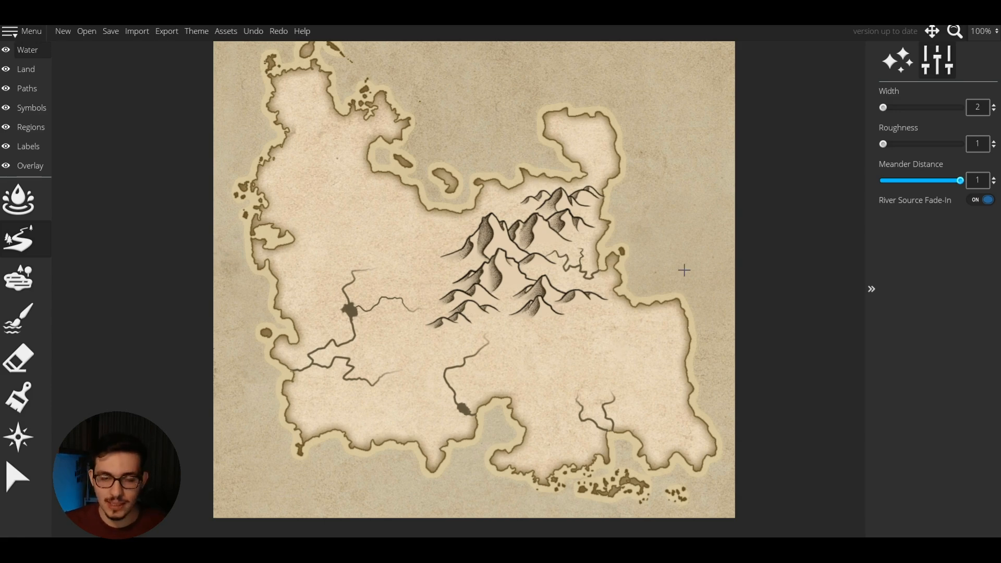
{"action": "scroll", "coordinate": [685, 271], "scroll_direction": "up", "scroll_amount": 3}
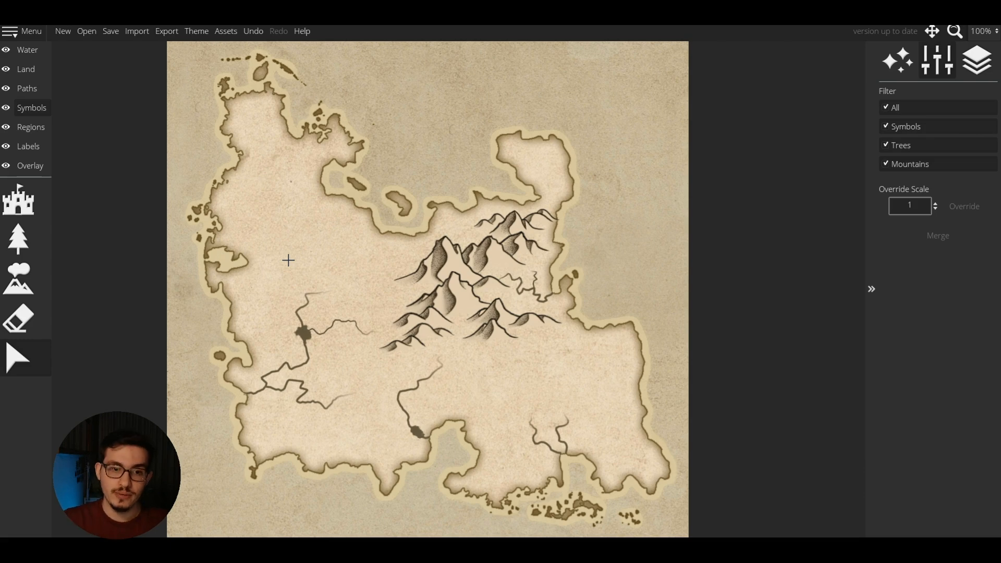